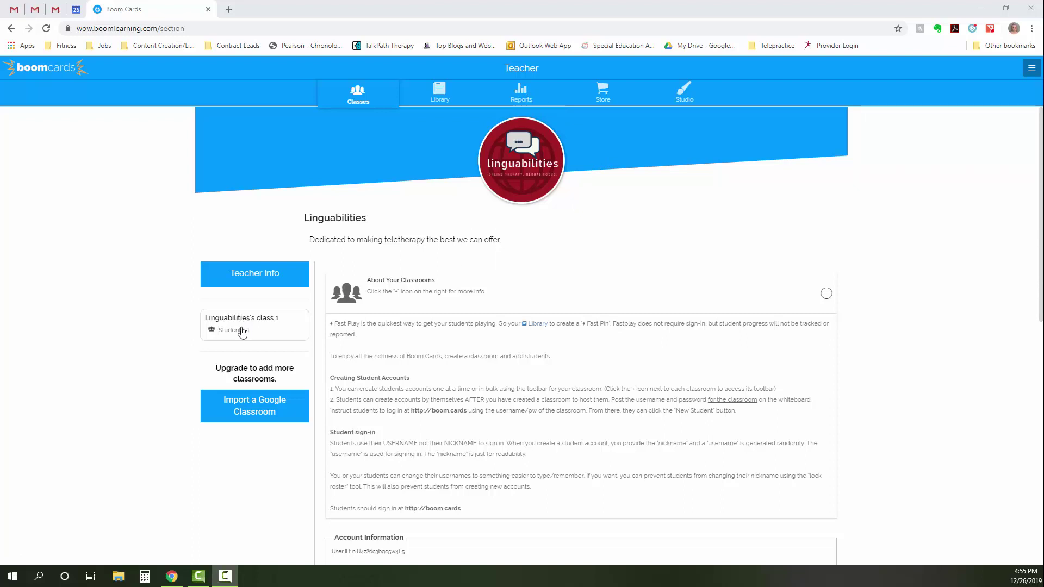
# - Add a new student nicknamed 'Student', with a password, to class 1's roster
pyautogui.click(264, 330)
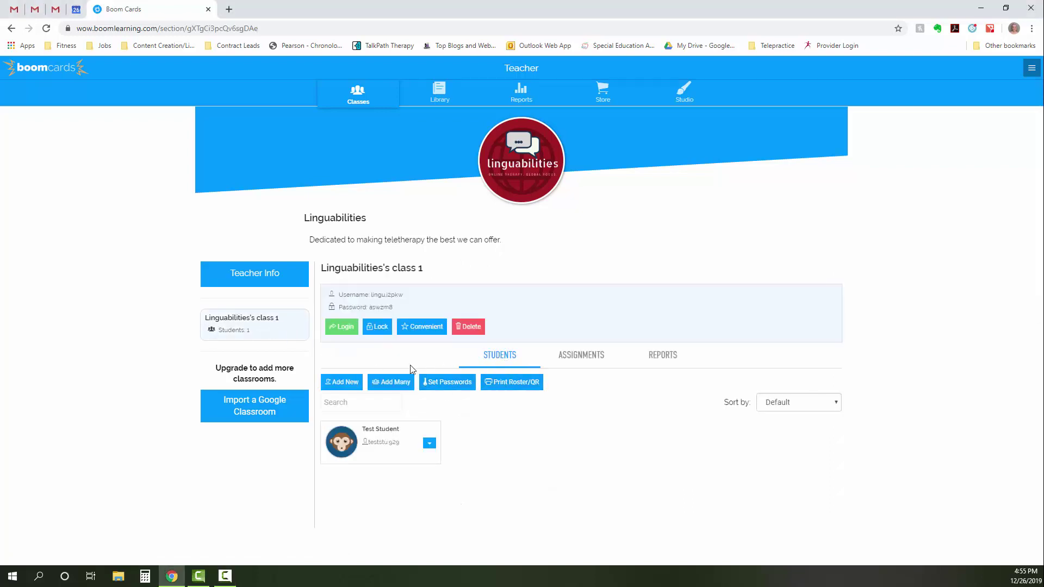
pyautogui.click(352, 385)
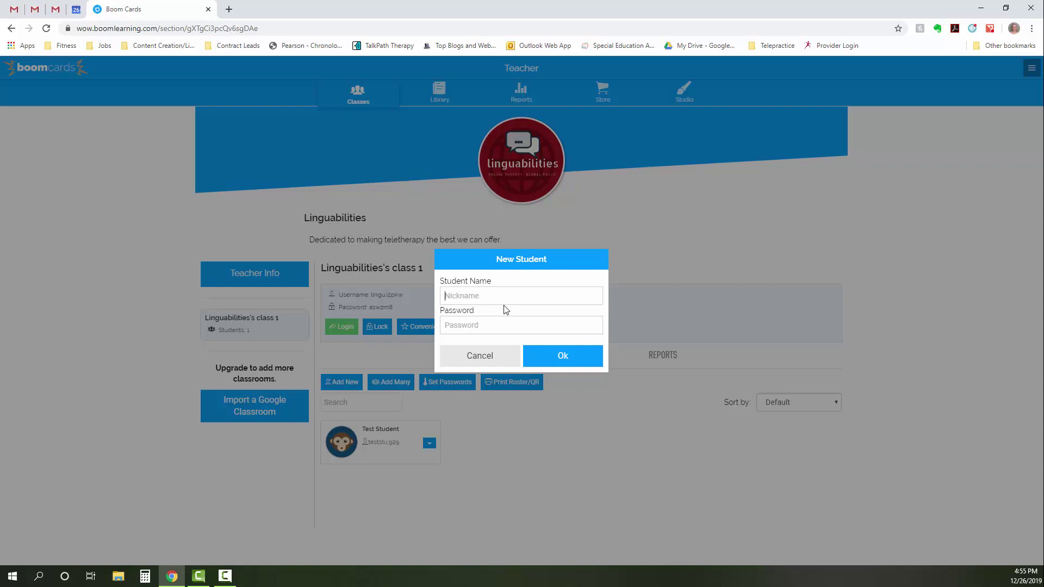
pyautogui.write('Stude')
pyautogui.write('123')
pyautogui.click(561, 355)
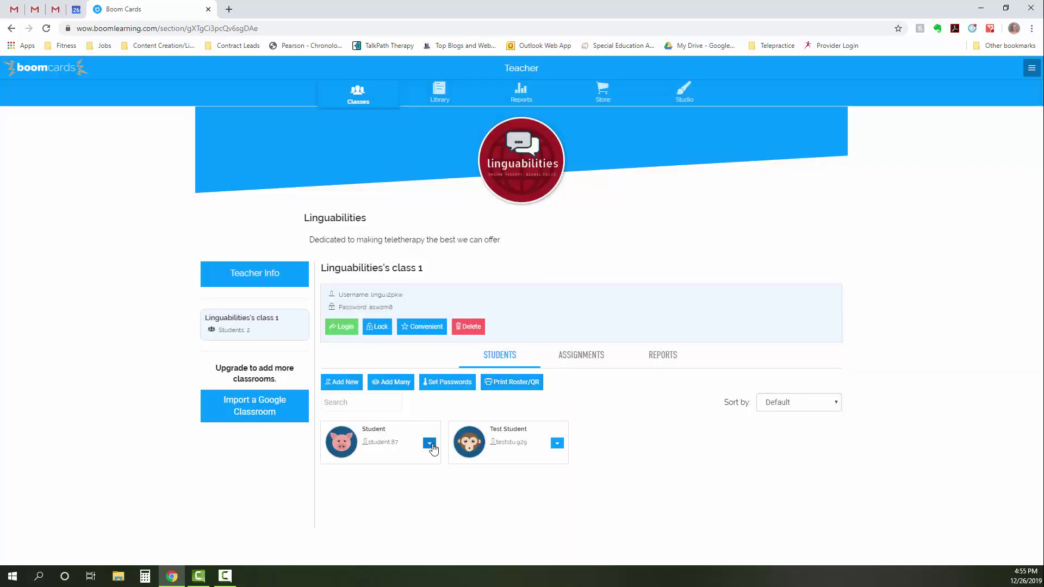
pyautogui.click(430, 444)
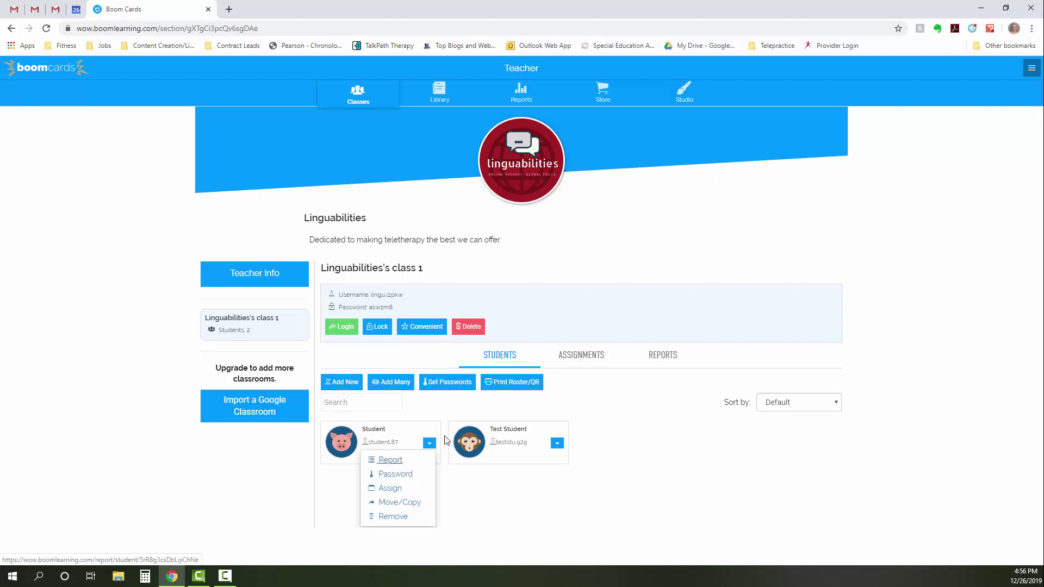
pyautogui.click(458, 413)
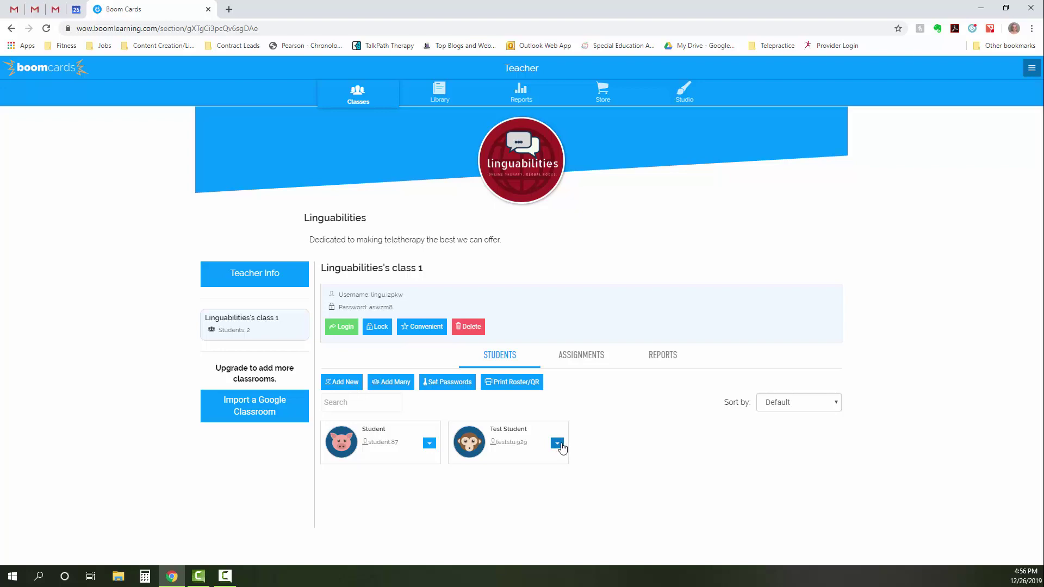
# - Assign the Free! K,G Minimal Pairs deck to Test Student, searching 'k' within Special Education
pyautogui.click(558, 445)
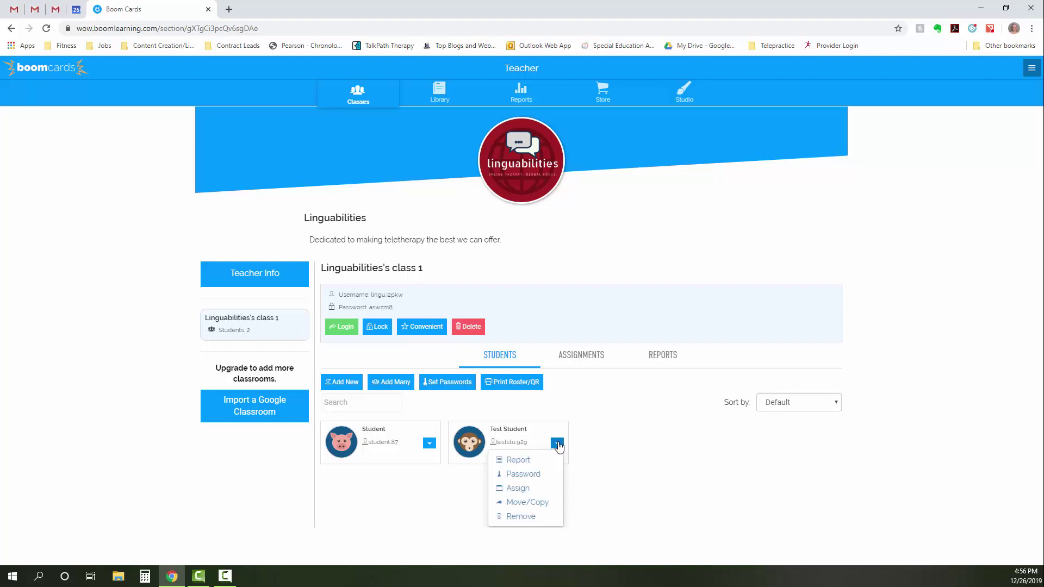
pyautogui.click(523, 488)
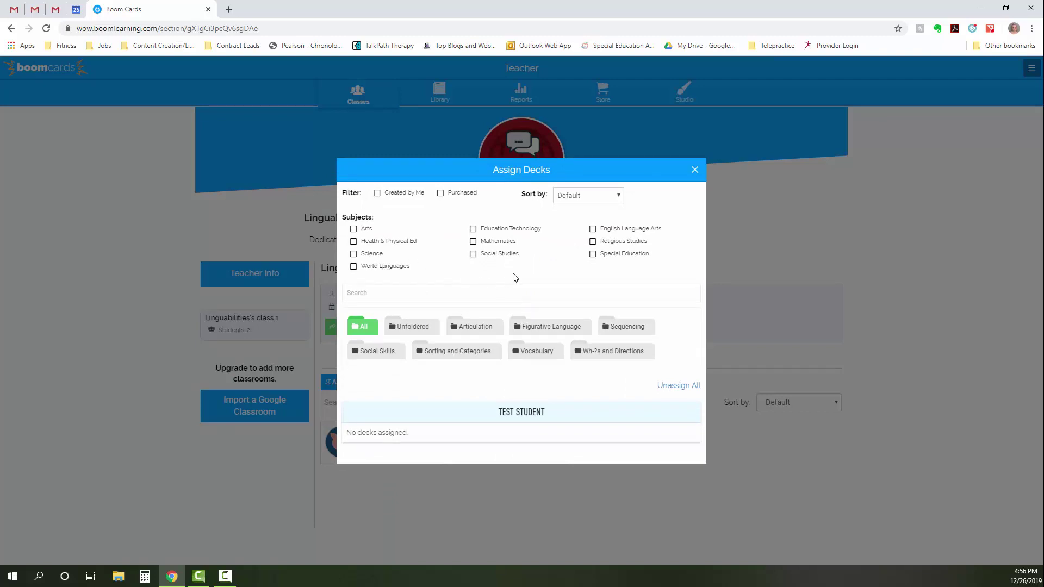
pyautogui.click(593, 254)
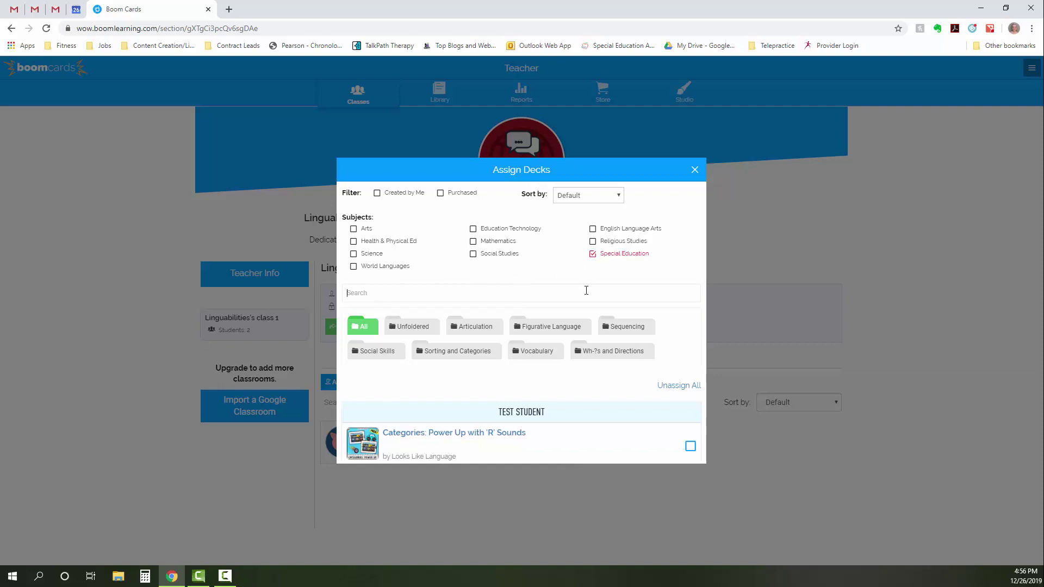
pyautogui.click(586, 290)
pyautogui.write('k')
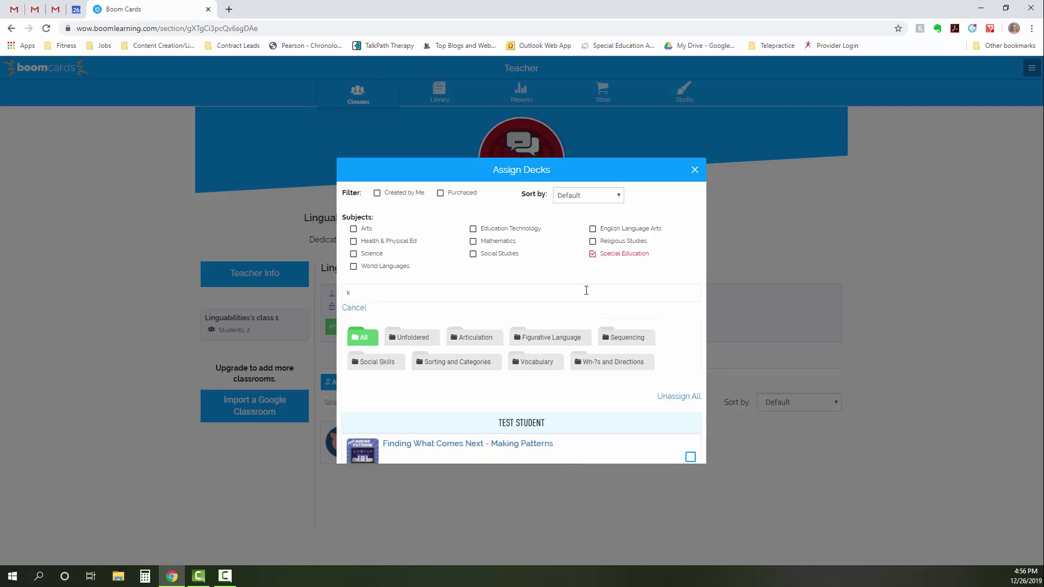
pyautogui.scroll(-5, 563, 313)
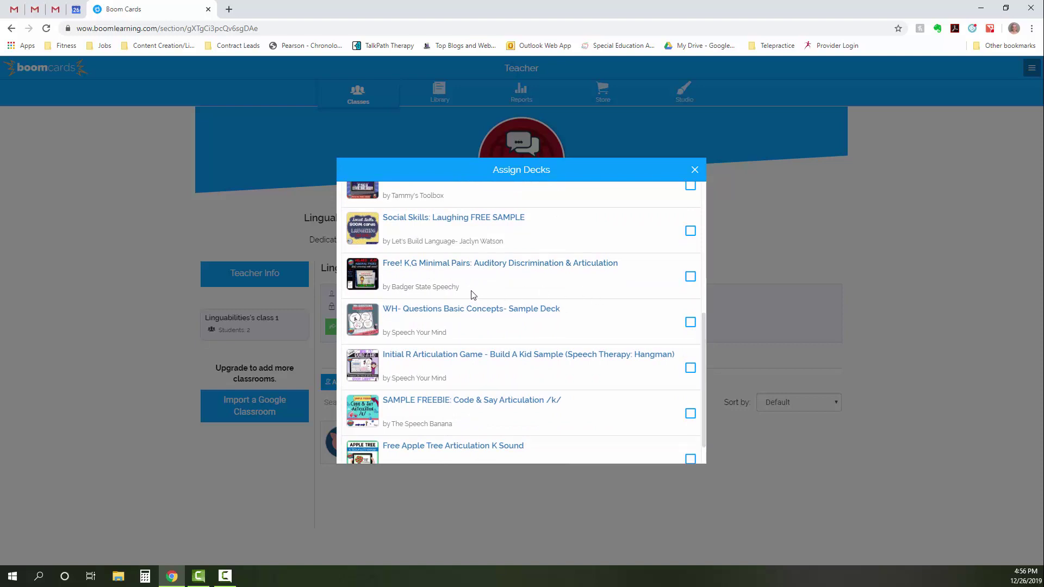
pyautogui.click(691, 276)
pyautogui.scroll(2, 654, 290)
pyautogui.scroll(3, 654, 290)
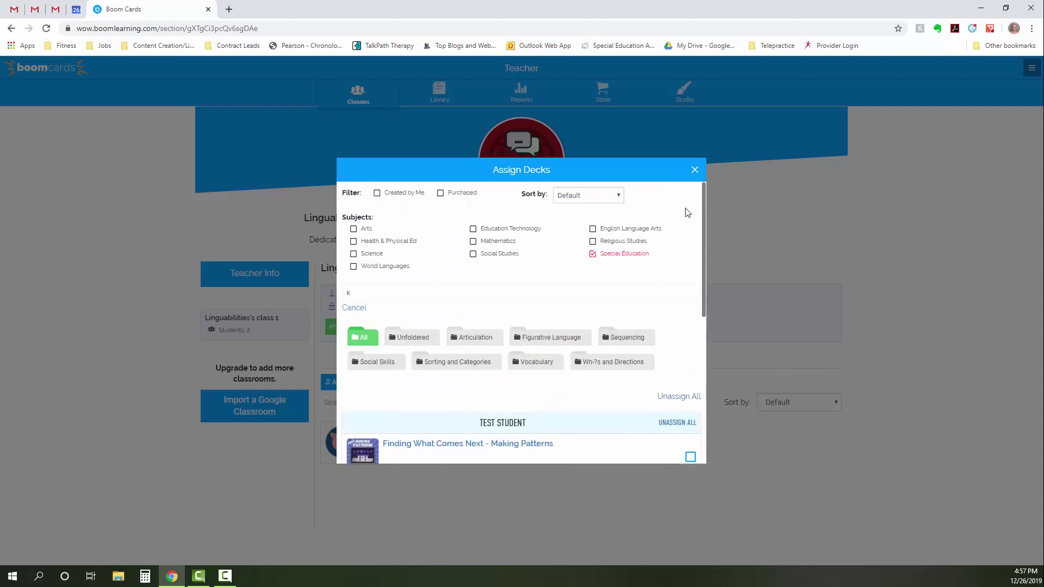
# - Close the Assign Decks dialog and open Test Student's report listing three library decks
pyautogui.click(694, 170)
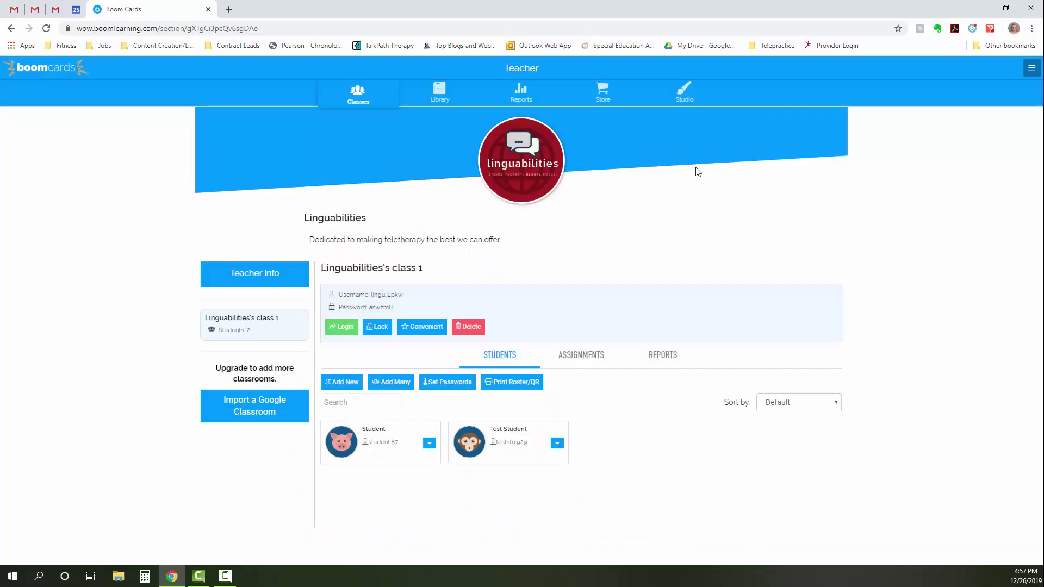
pyautogui.click(558, 445)
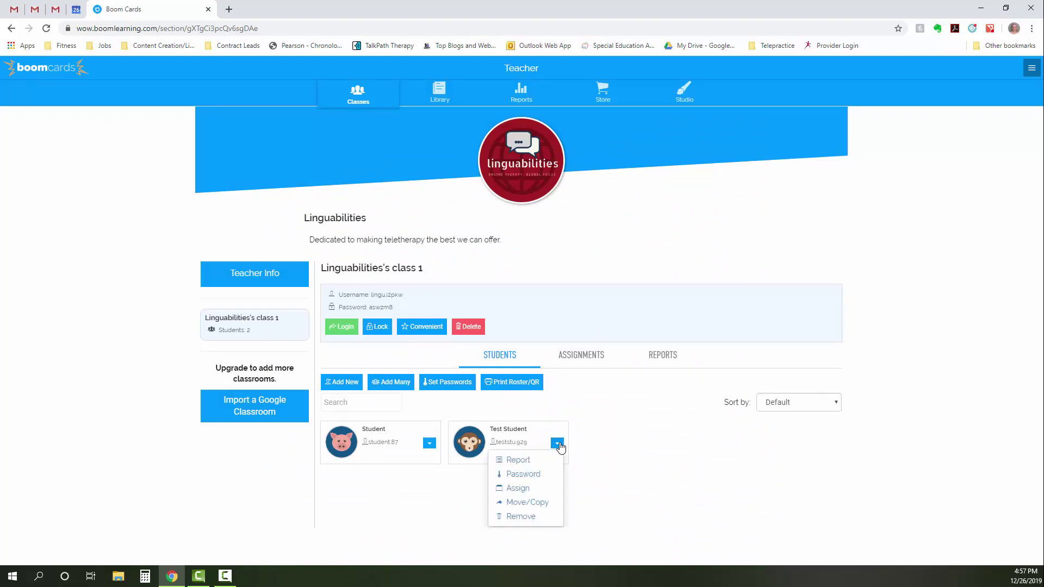
pyautogui.click(520, 460)
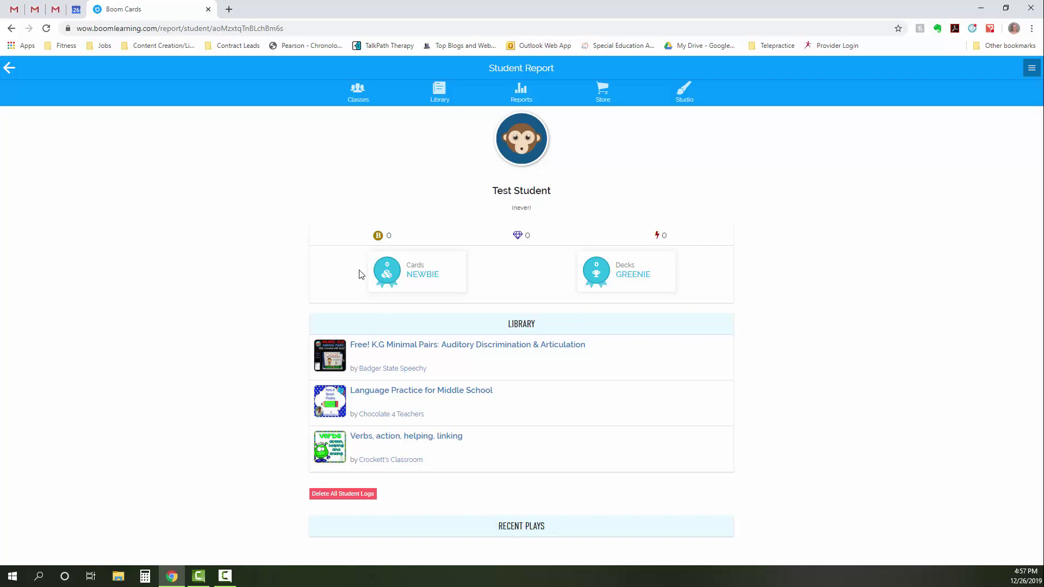
# - Open Student's report from class 1, then return to the class's Students list
pyautogui.click(358, 91)
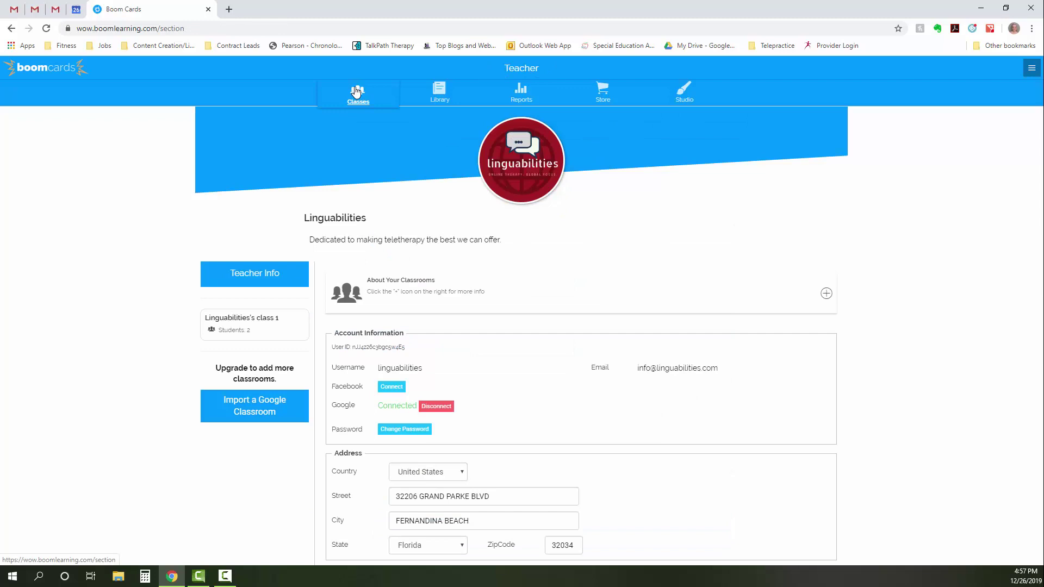
pyautogui.click(269, 328)
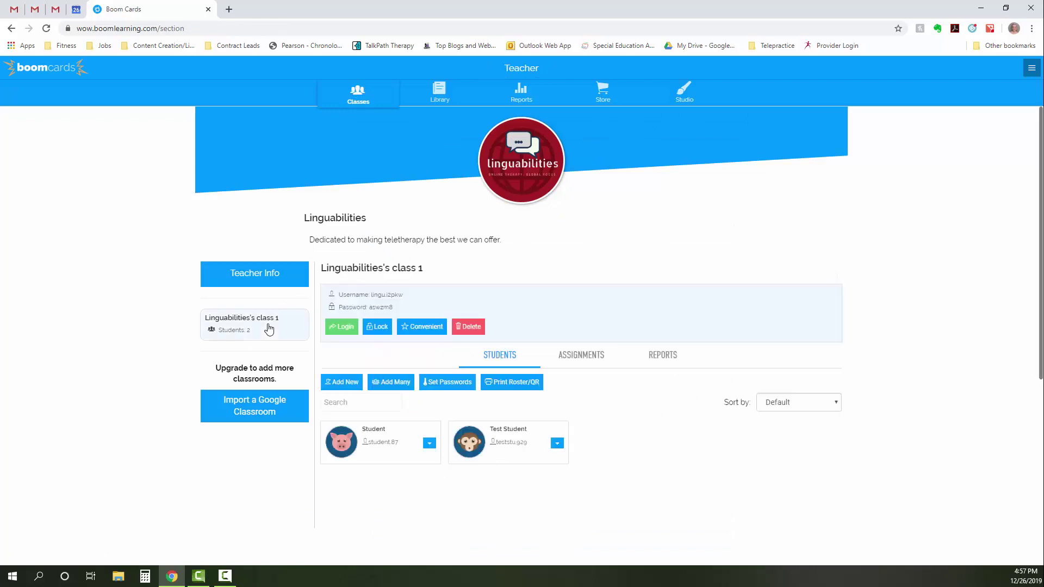
pyautogui.click(429, 443)
pyautogui.click(400, 461)
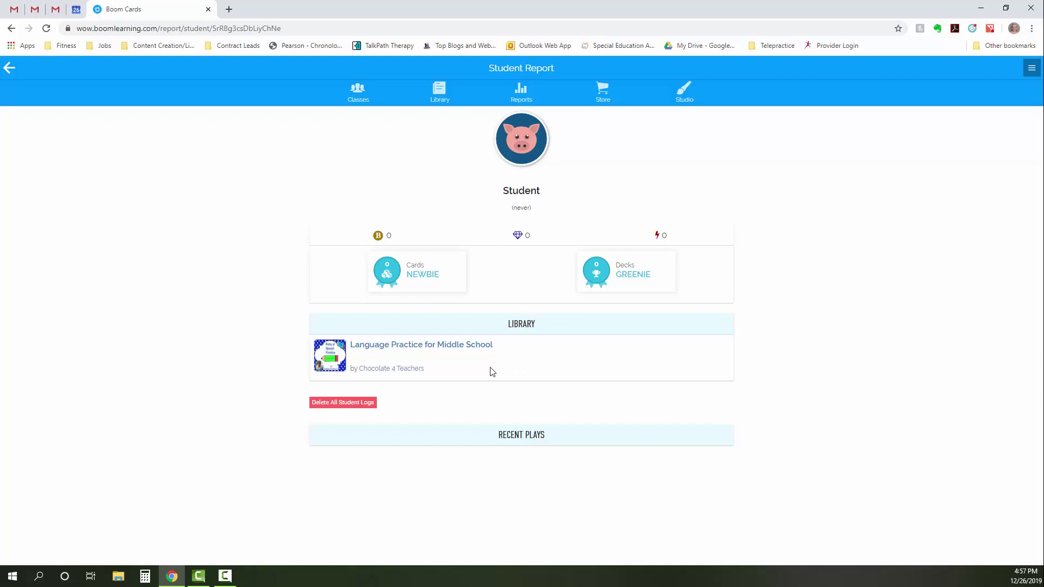
pyautogui.click(10, 68)
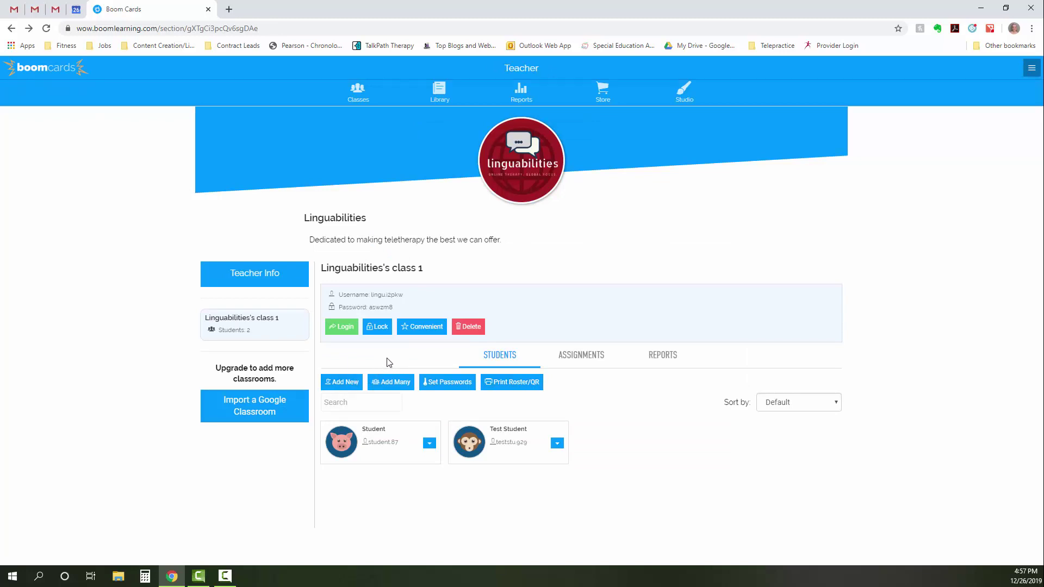
# - Assign VALENTINE TREATS-Drag & Drop Counting Activity from Unfoldered decks to class 1, then show only assigned decks
pyautogui.click(583, 361)
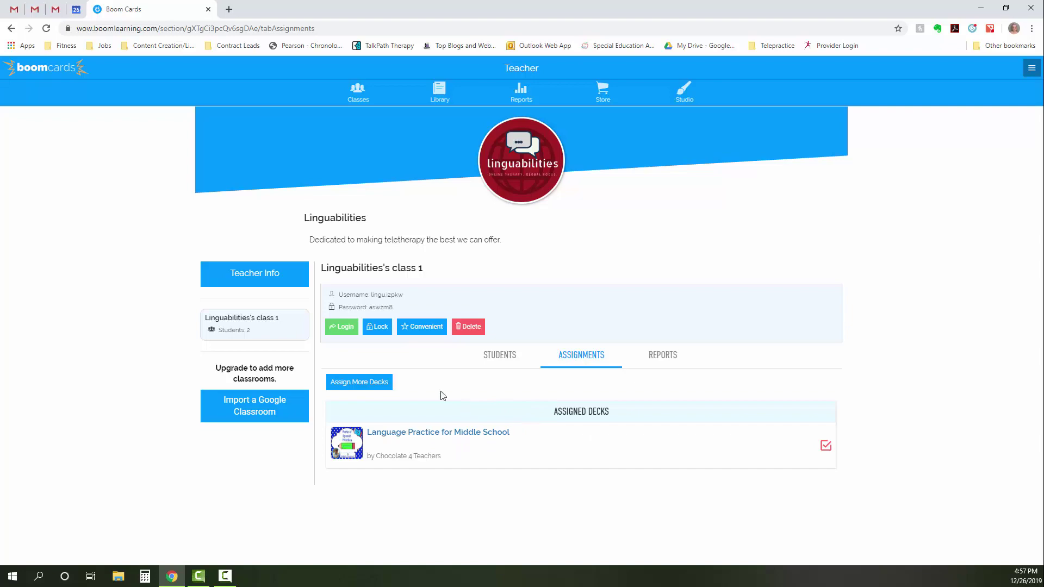
pyautogui.click(377, 382)
pyautogui.scroll(-8, 444, 392)
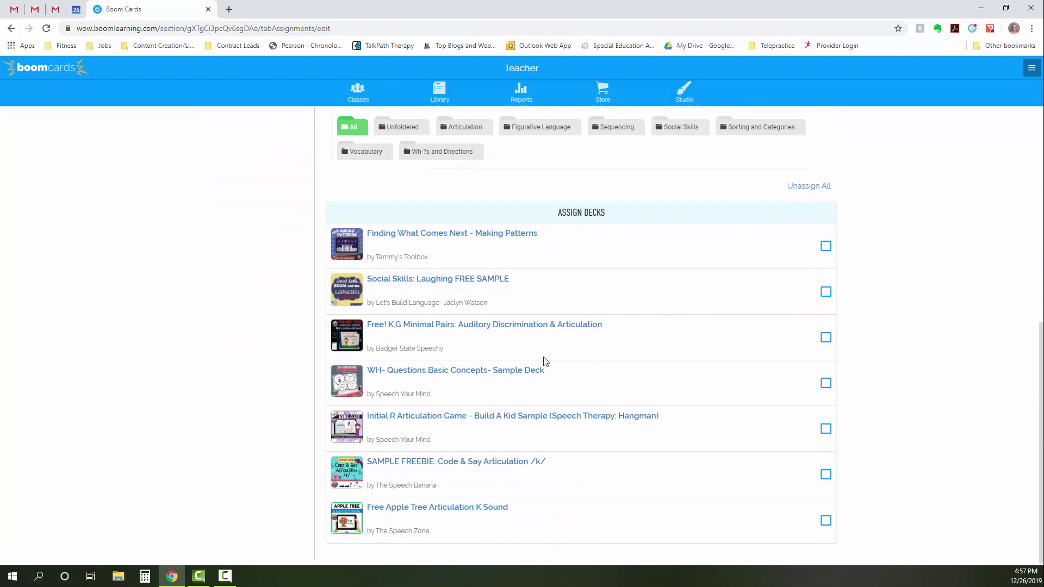
pyautogui.click(398, 130)
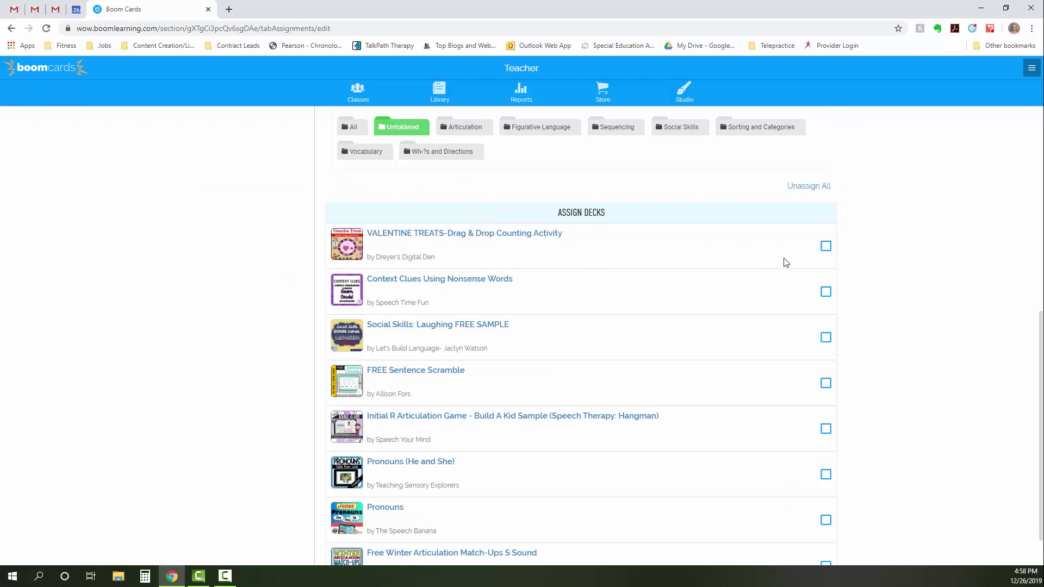
pyautogui.click(825, 247)
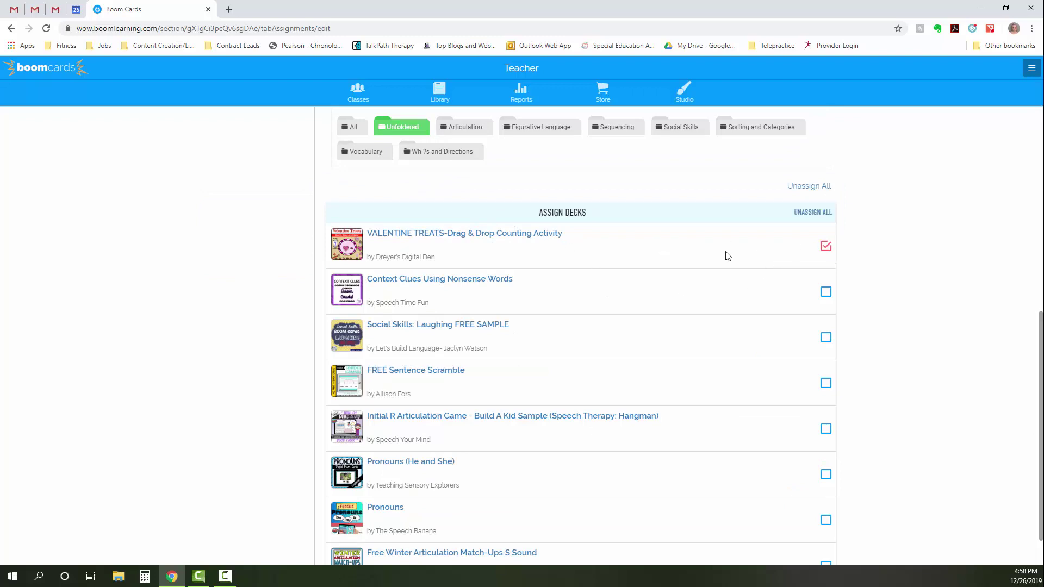
pyautogui.scroll(5, 723, 257)
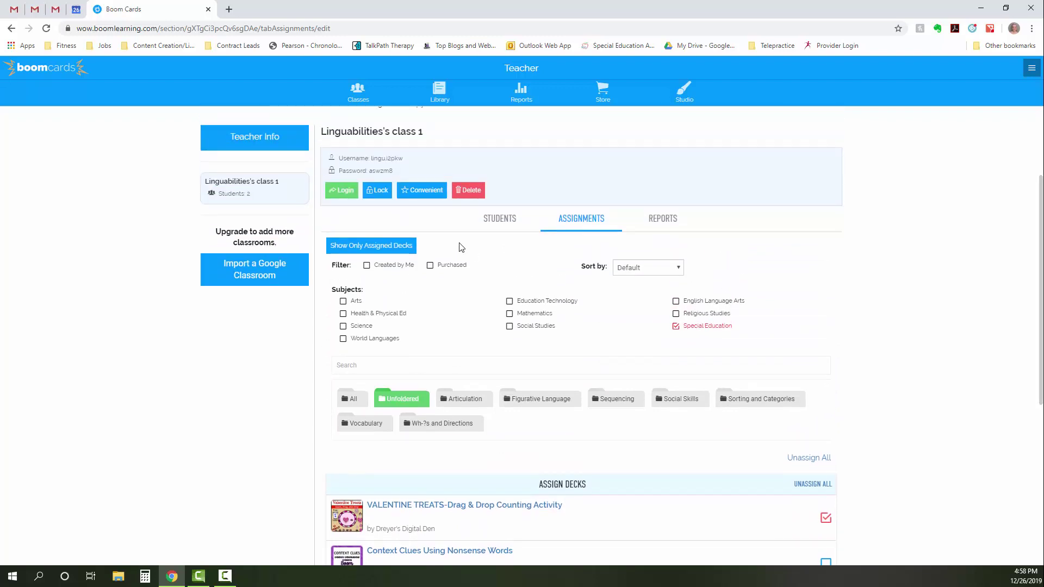
pyautogui.click(246, 195)
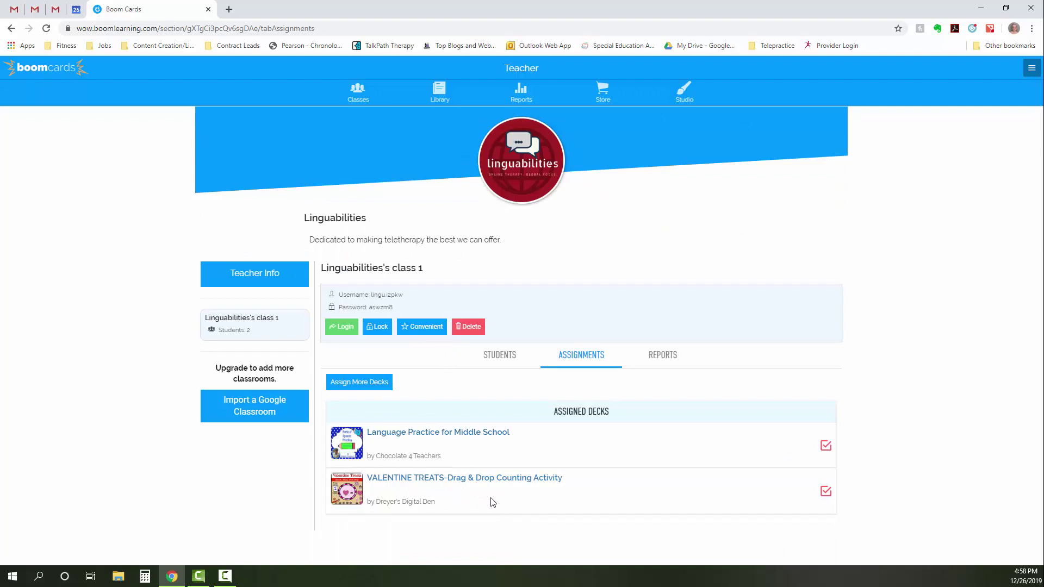
pyautogui.click(505, 358)
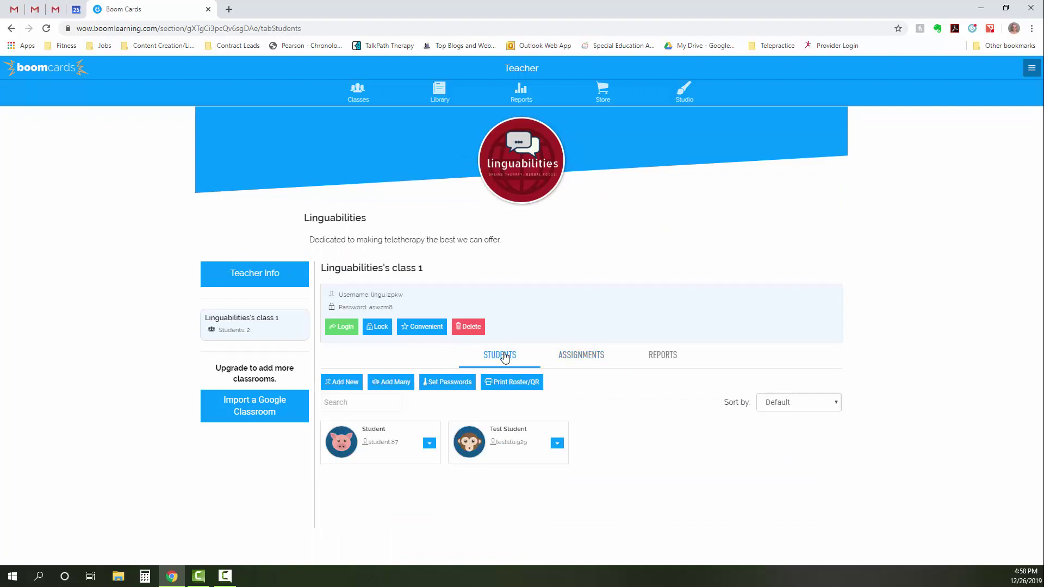
pyautogui.click(430, 444)
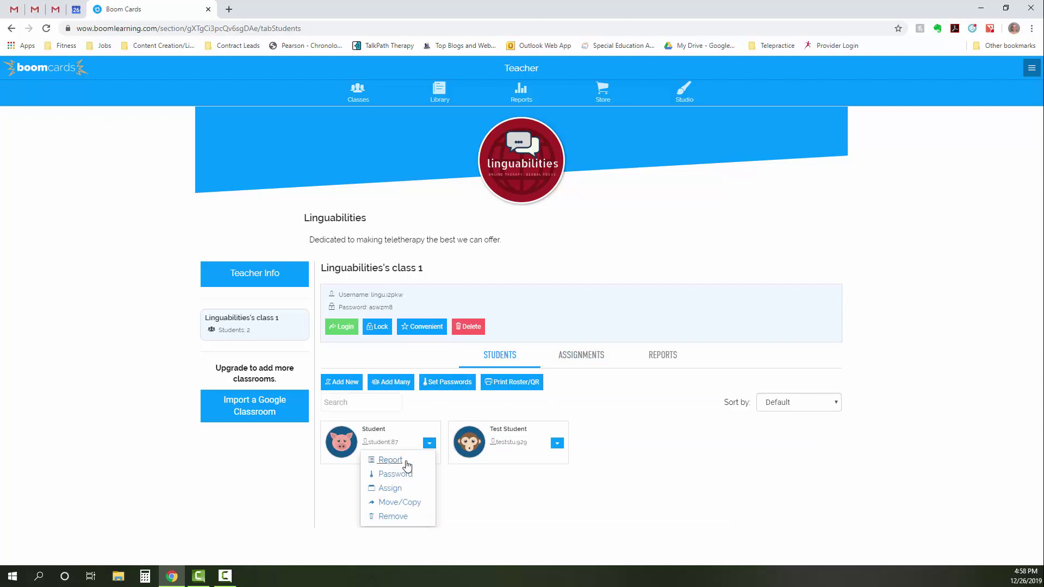
pyautogui.click(404, 461)
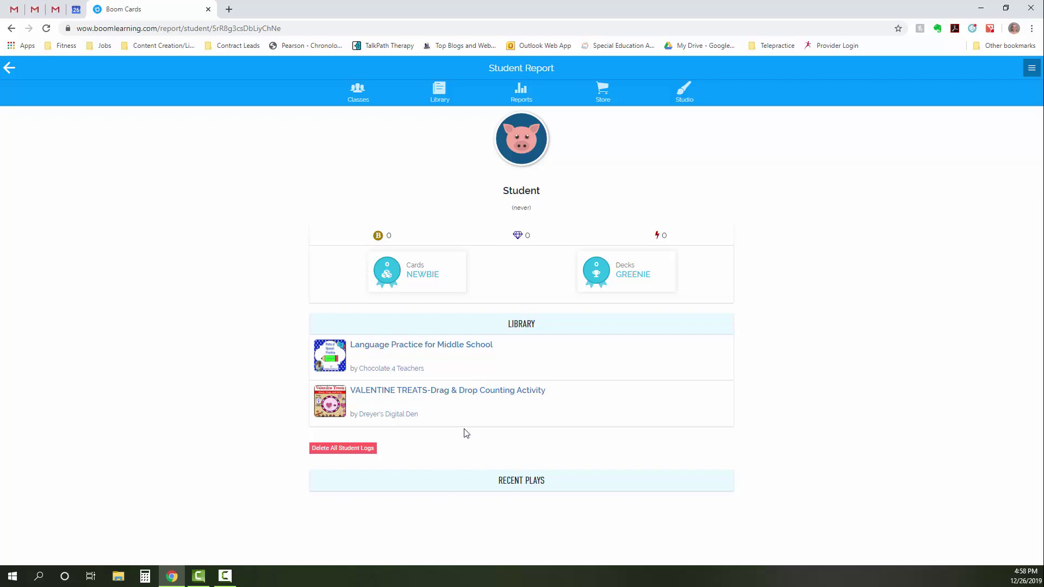
pyautogui.click(8, 68)
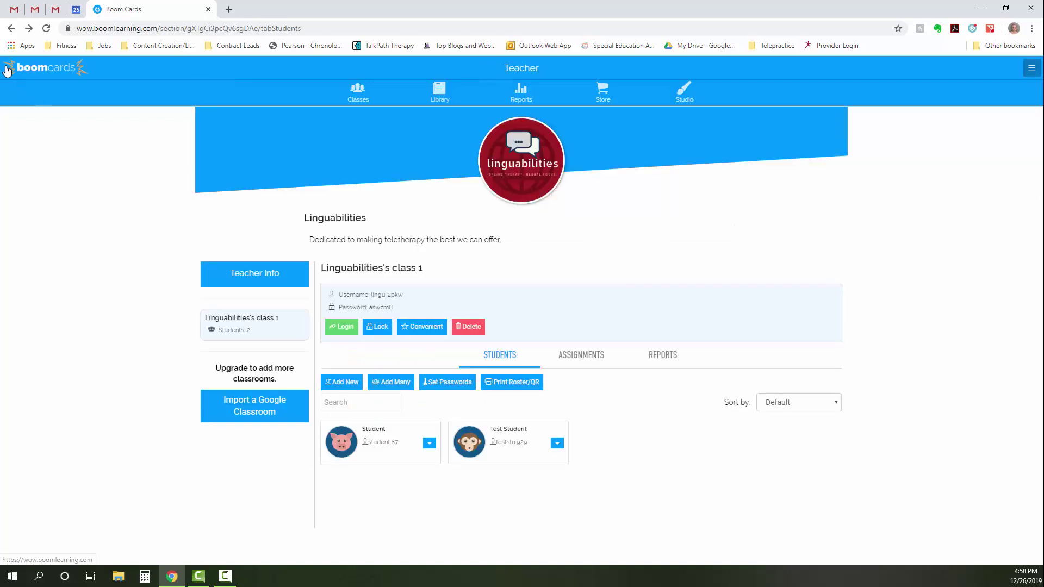
# - Open the Analogy Practice with Synonyms and Antonyms report and review Student and Test Student results
pyautogui.click(663, 356)
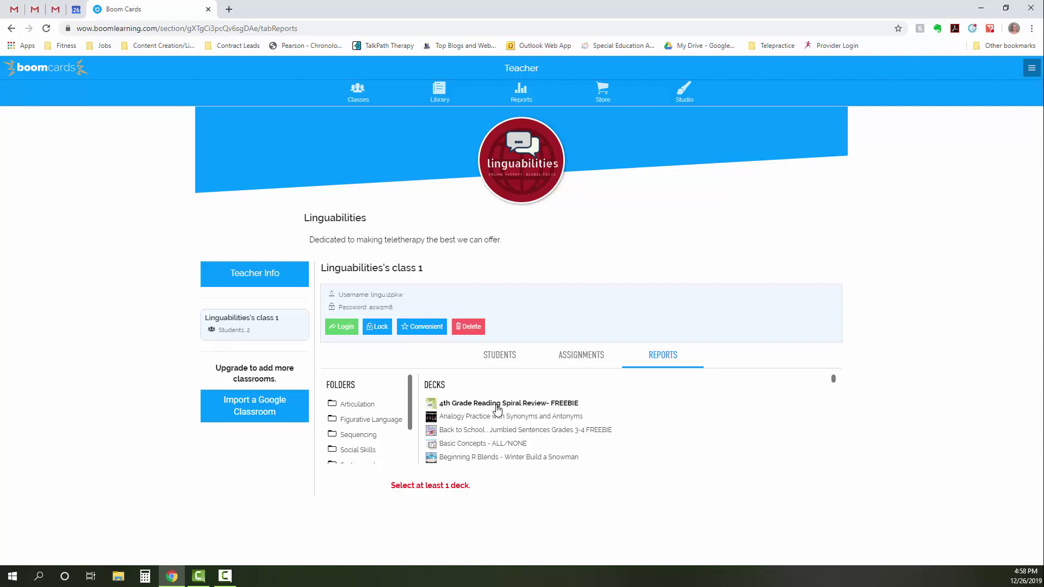
pyautogui.click(500, 421)
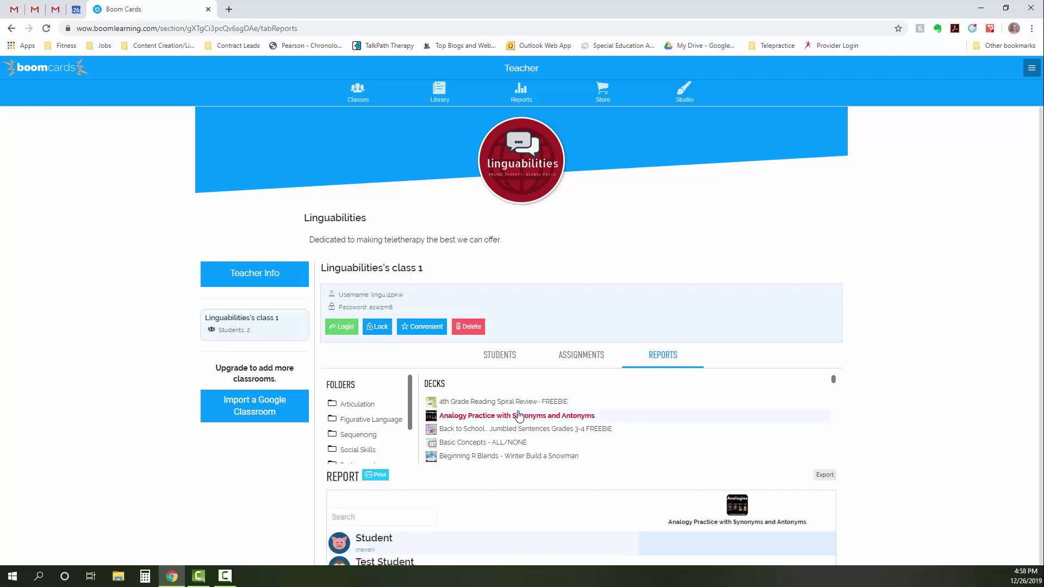
pyautogui.scroll(-3, 498, 420)
pyautogui.scroll(-2, 897, 473)
pyautogui.scroll(-1, 950, 441)
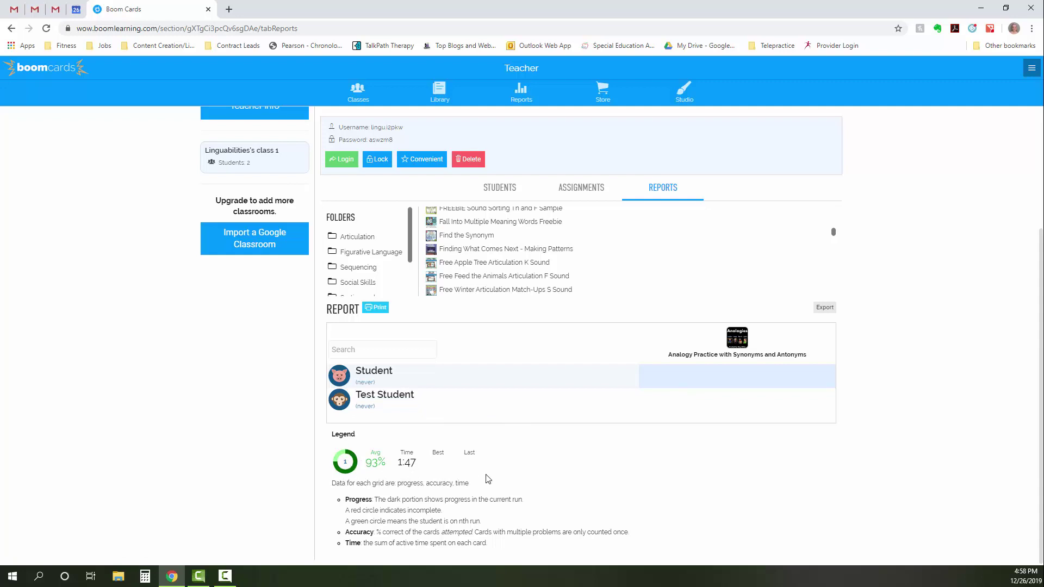
pyautogui.scroll(2, 530, 422)
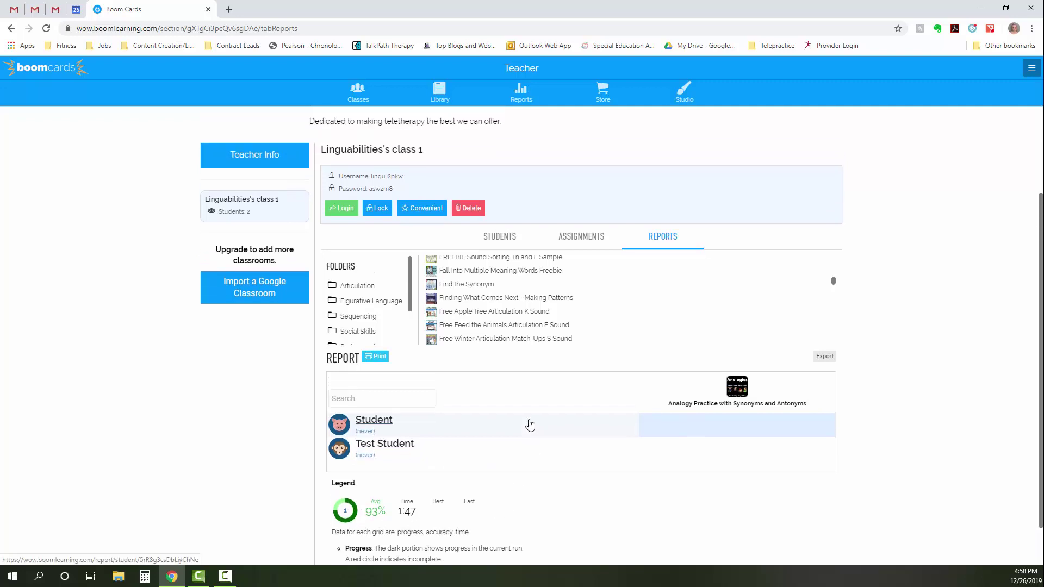
# - Go to the Library to view the eight unfoldered decks
pyautogui.scroll(2, 462, 288)
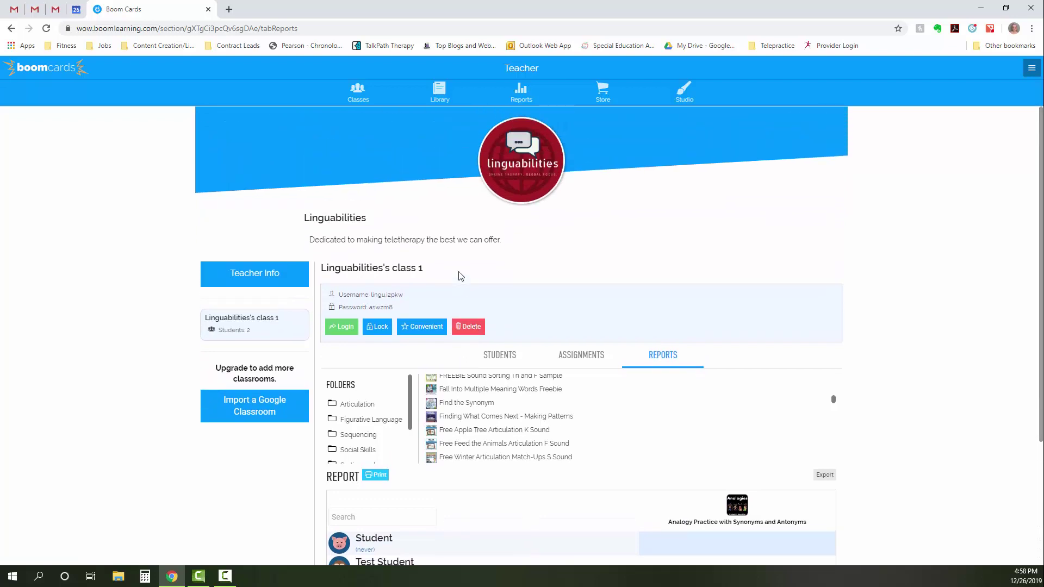
pyautogui.click(442, 96)
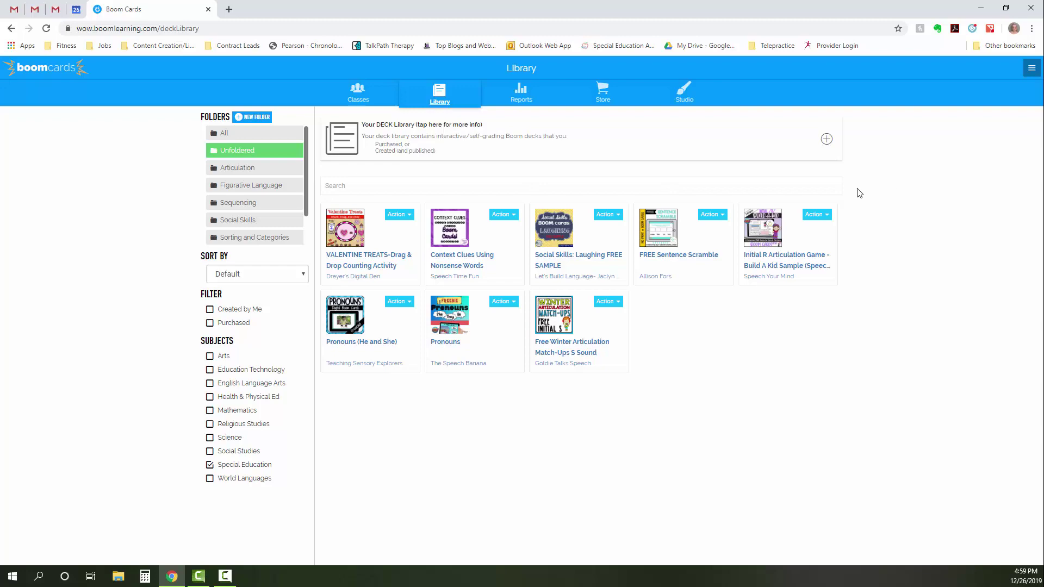
# - Search the Store for 'plural' after removing the Special Education subject filter
pyautogui.click(606, 97)
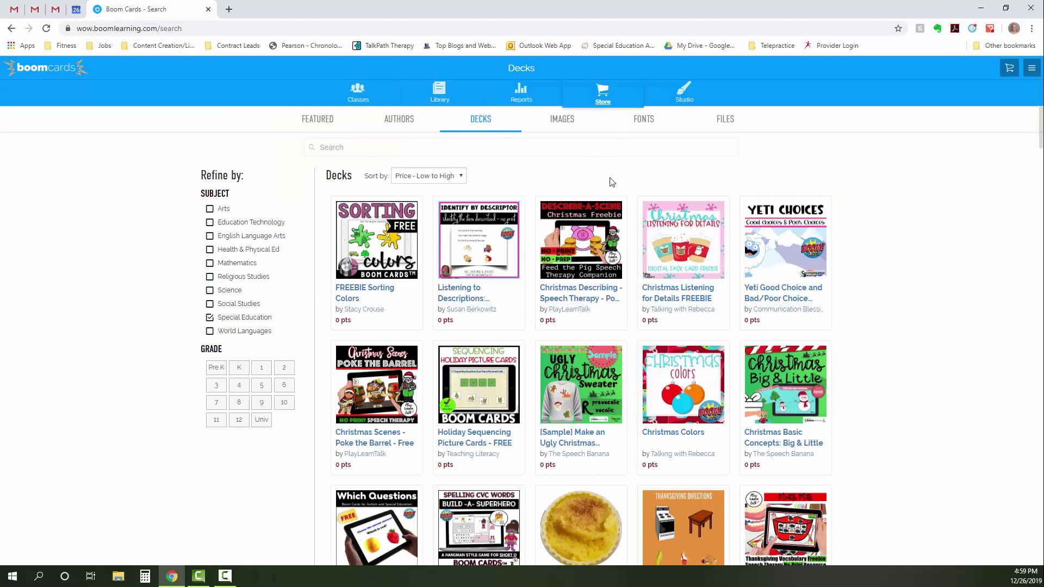
pyautogui.click(209, 319)
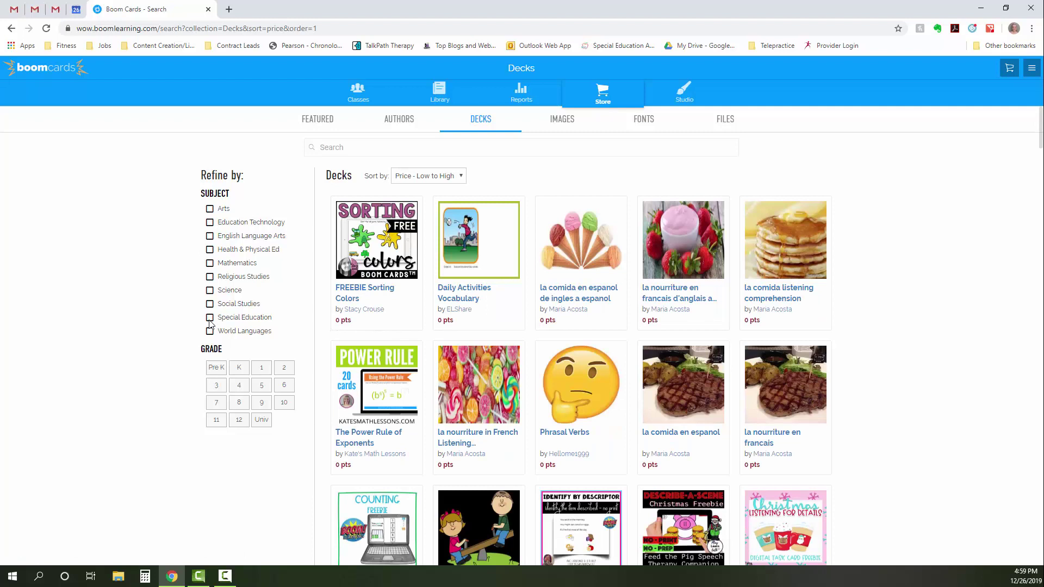
pyautogui.click(434, 148)
pyautogui.write('plur')
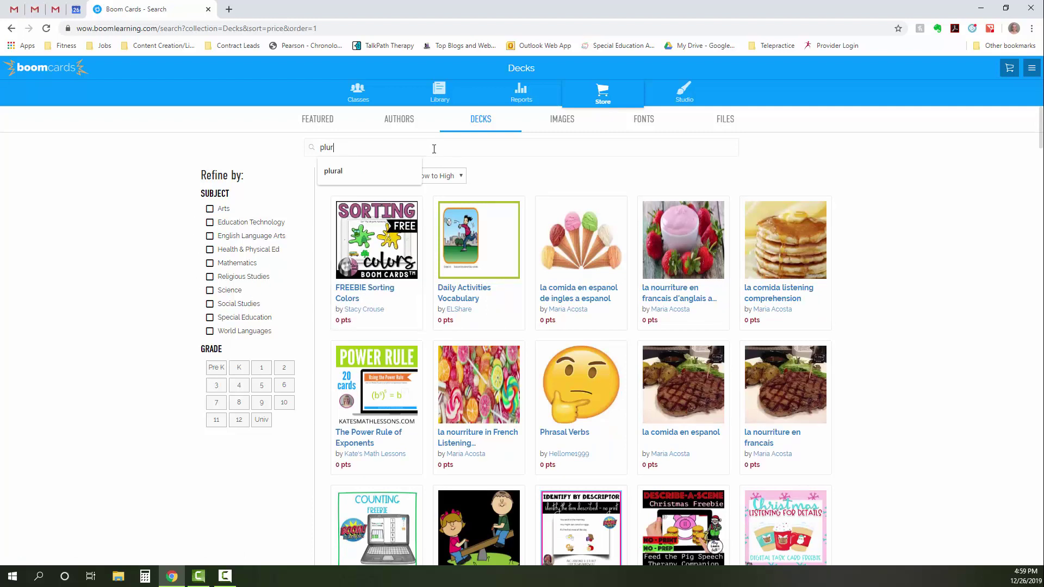
pyautogui.write('al')
pyautogui.press('Return')
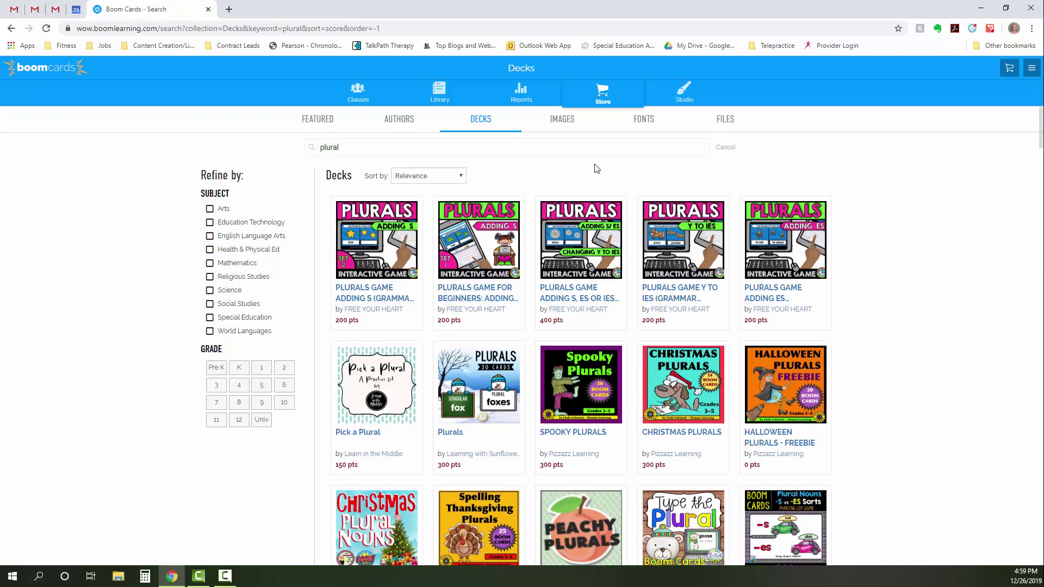
# - Add PLURALS GAME ADDING S, ES OR IES to the cart and check it at 400 pts
pyautogui.click(566, 249)
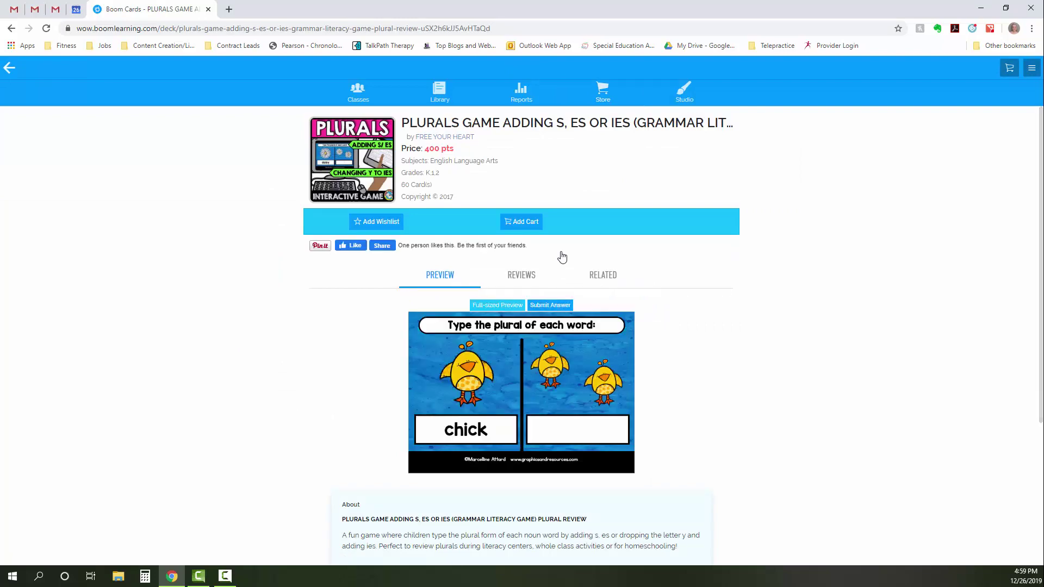
pyautogui.click(533, 226)
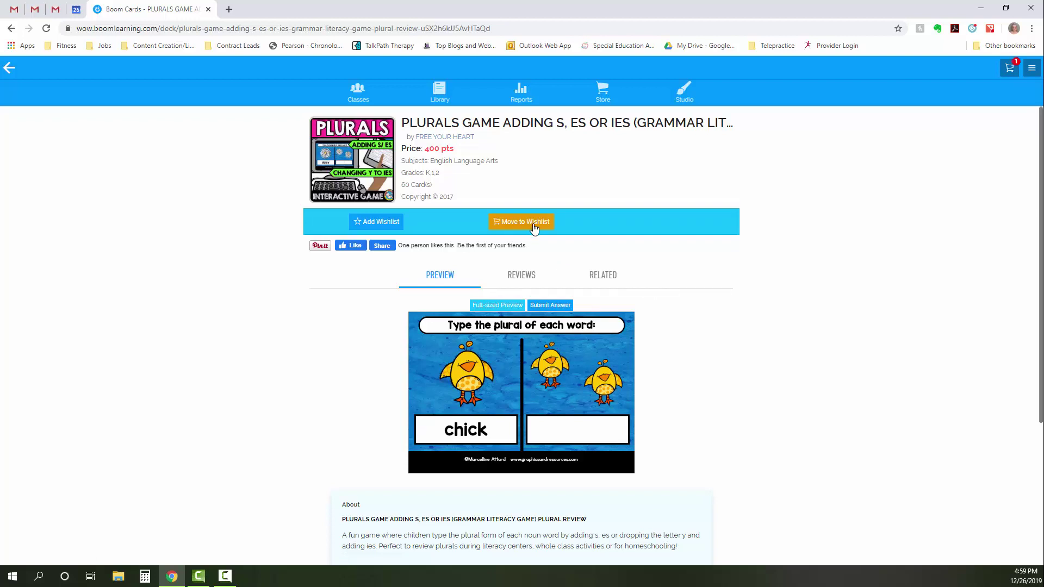
pyautogui.click(1010, 69)
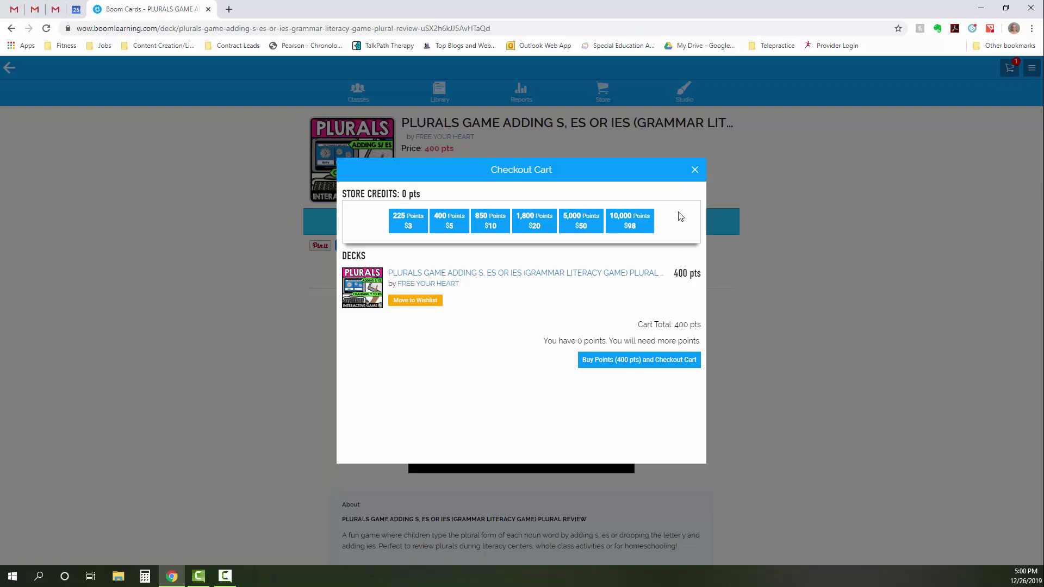
pyautogui.click(694, 170)
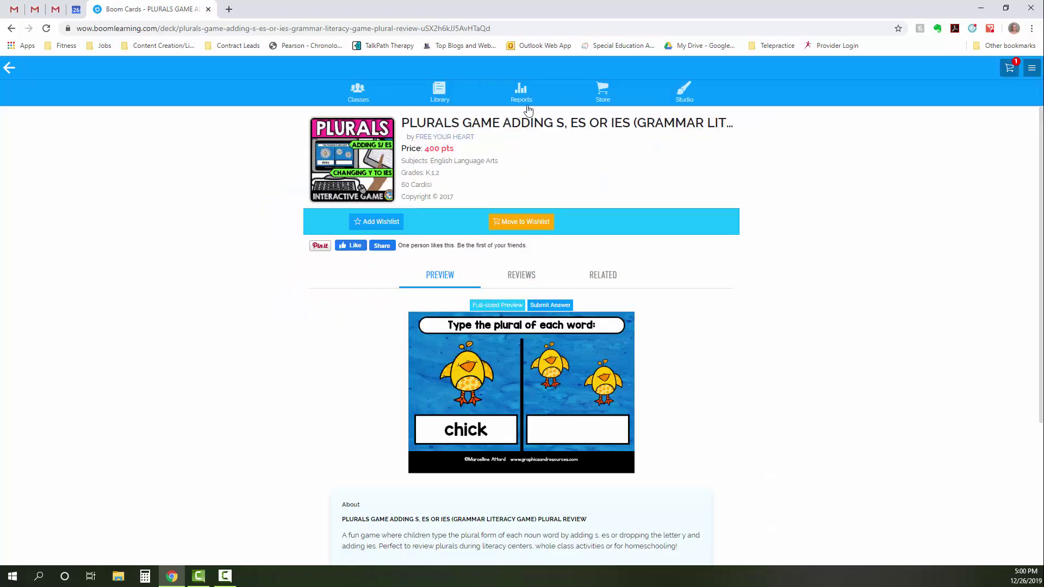
# - Clear the 'plural' search and list free Special Education decks sorted Price - Low to High
pyautogui.click(604, 97)
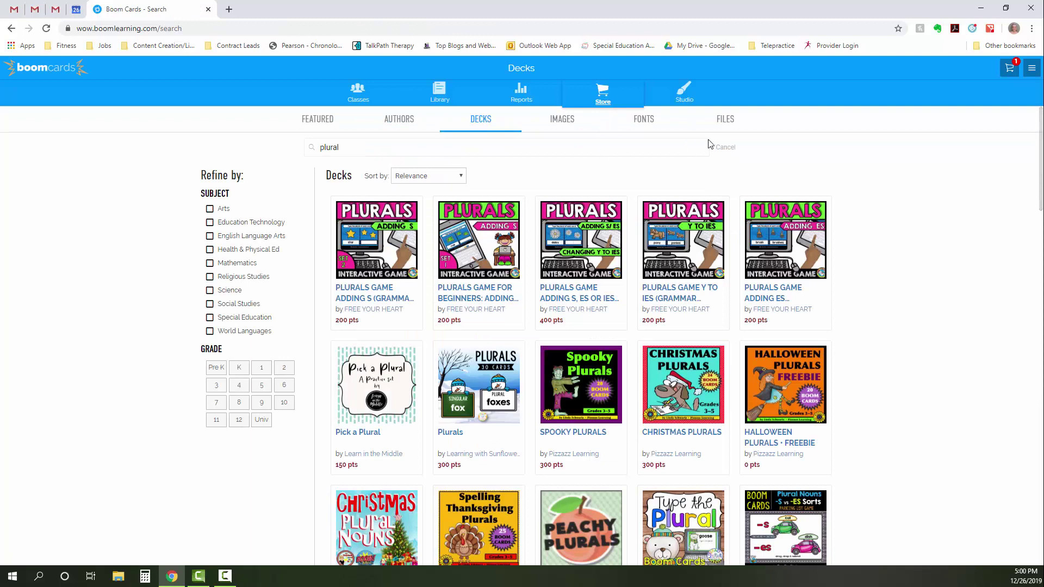
pyautogui.click(728, 148)
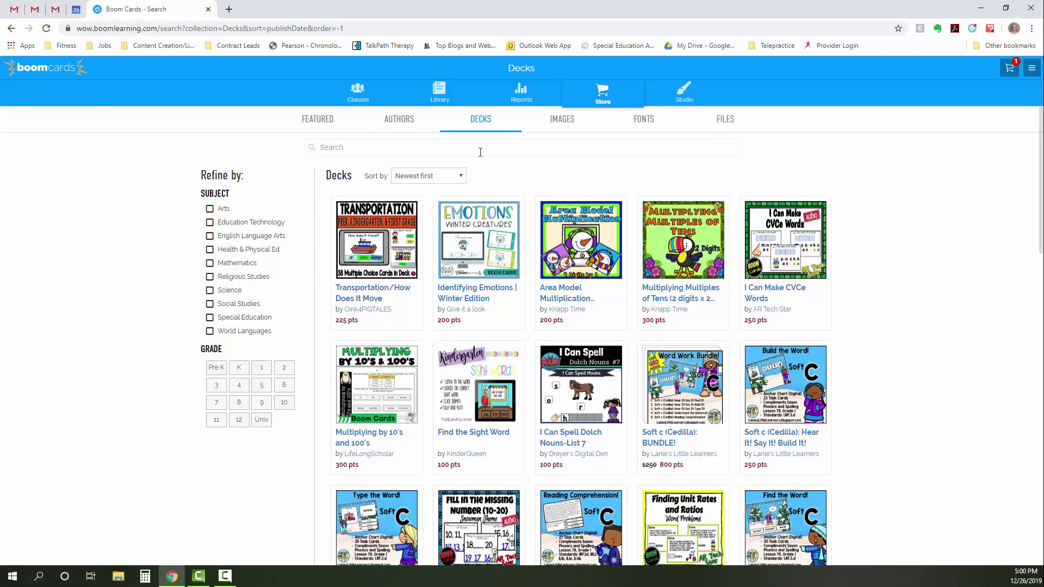
pyautogui.click(318, 121)
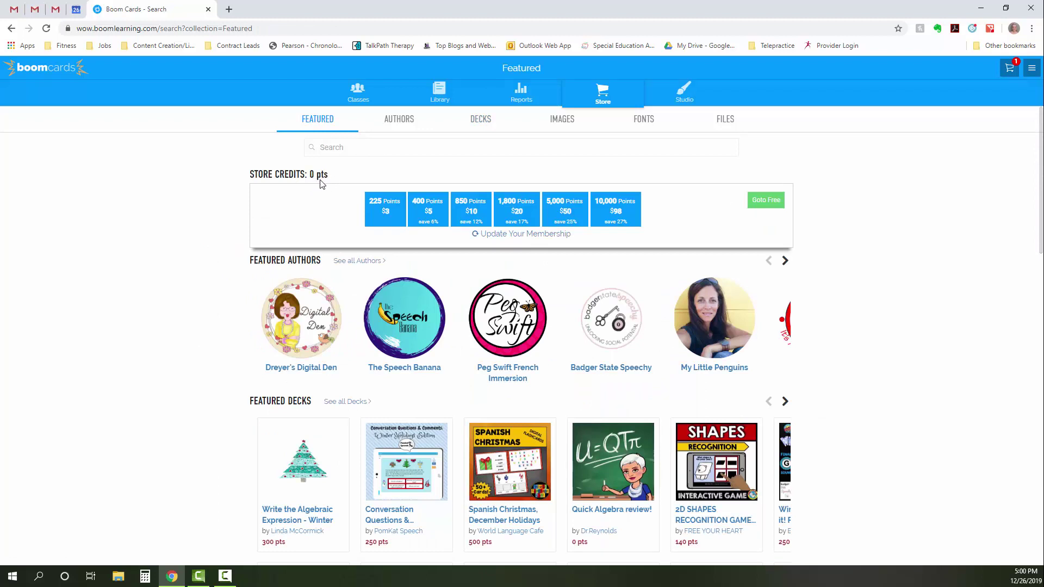
pyautogui.click(767, 201)
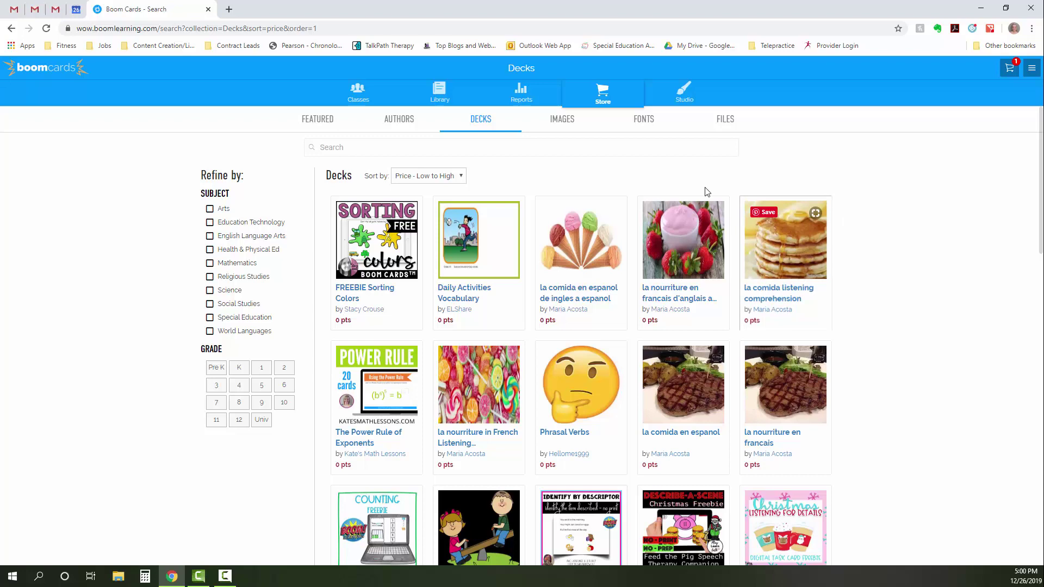
pyautogui.click(210, 318)
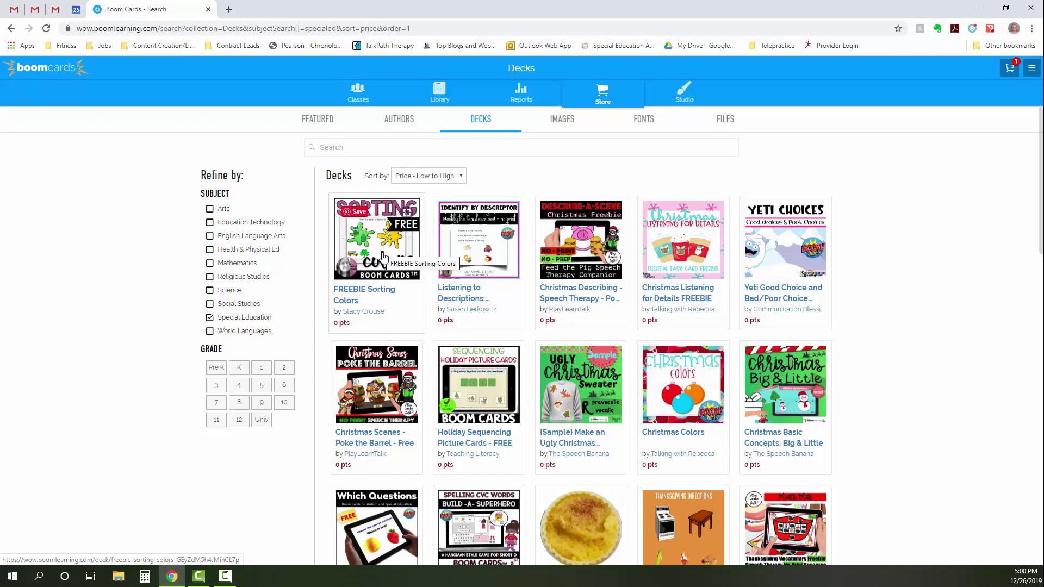
# - Glance at FREEBIE Sorting Colors, then open Christmas Colors and cancel adding it to the library
pyautogui.click(383, 255)
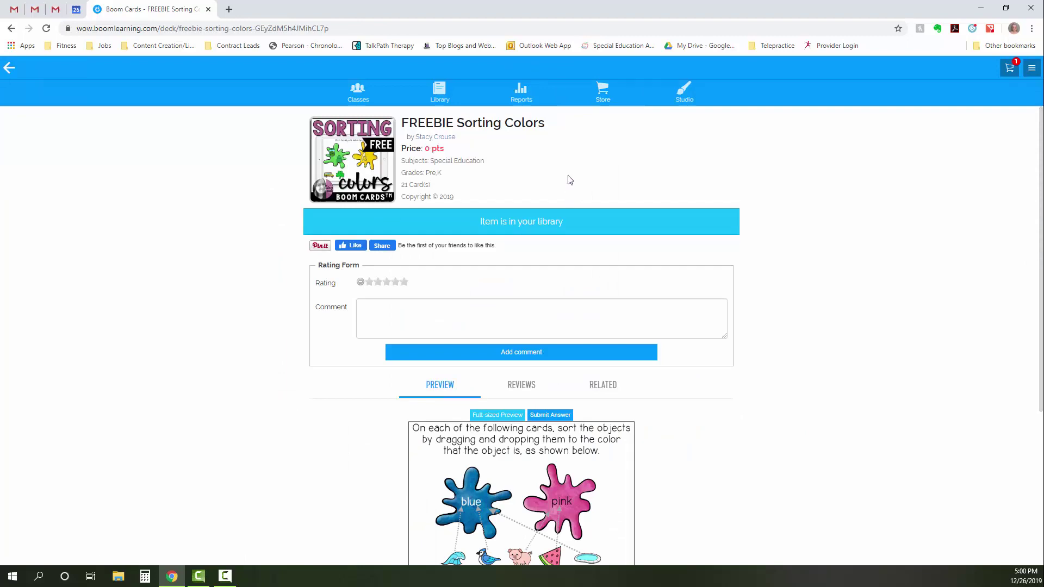
pyautogui.click(8, 68)
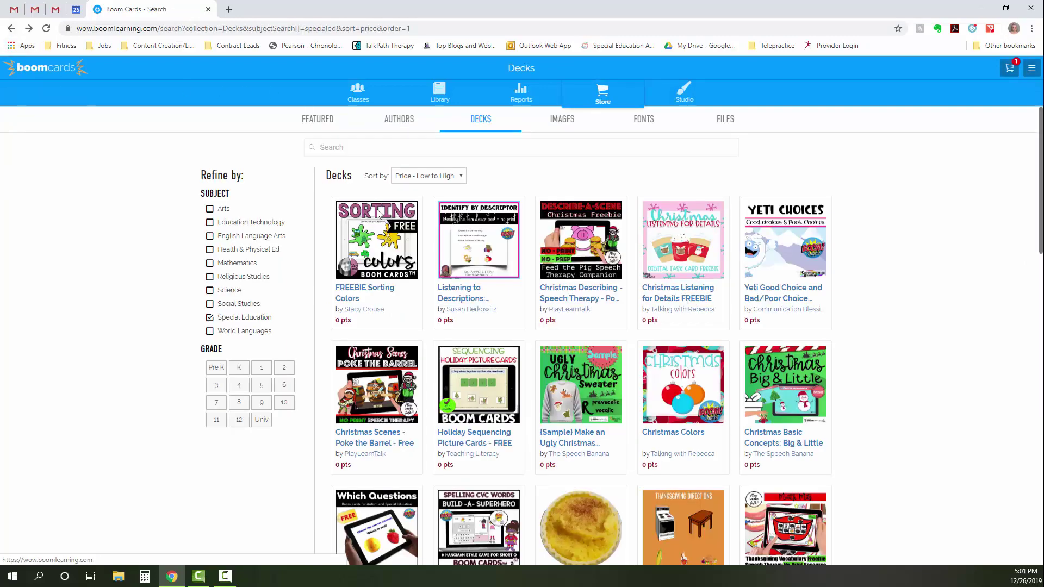
pyautogui.scroll(-3, 696, 248)
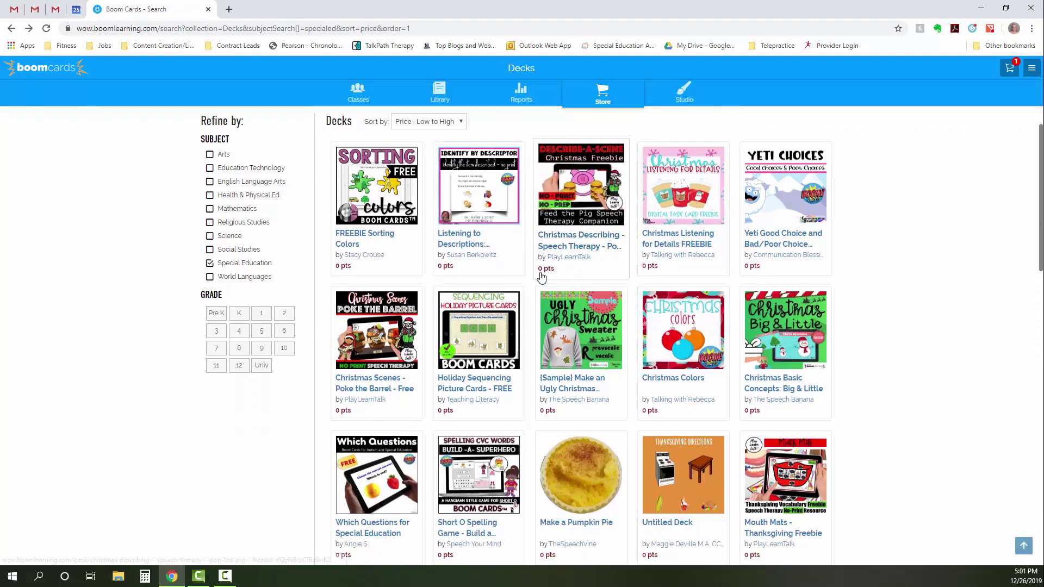
pyautogui.click(696, 248)
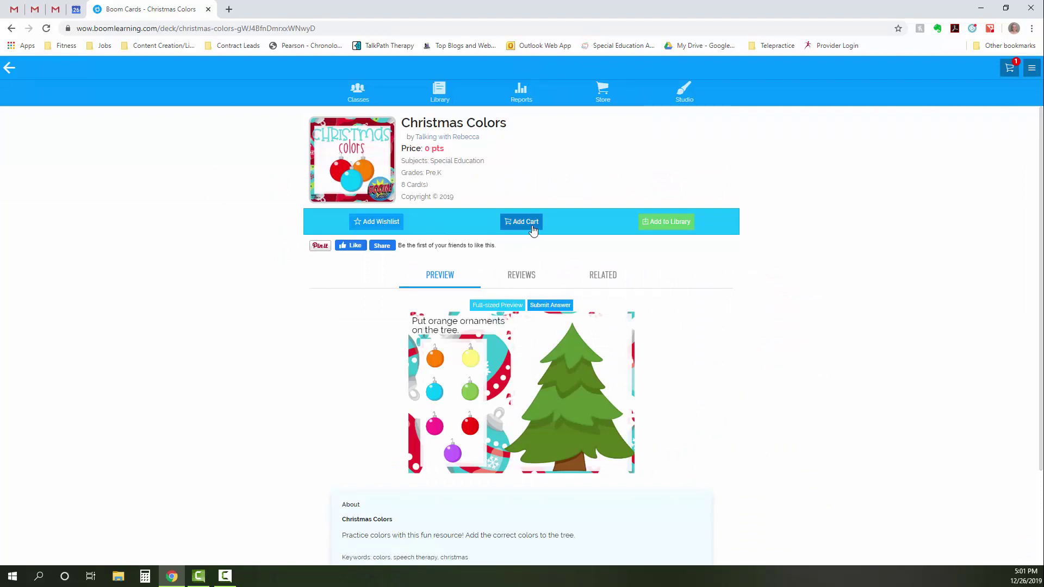
pyautogui.click(663, 226)
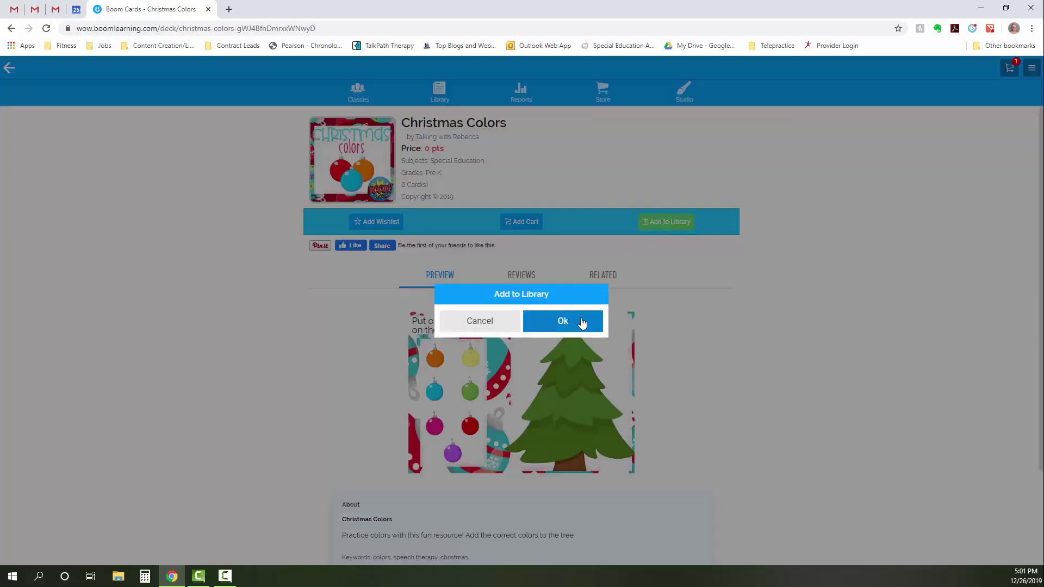
pyautogui.click(496, 322)
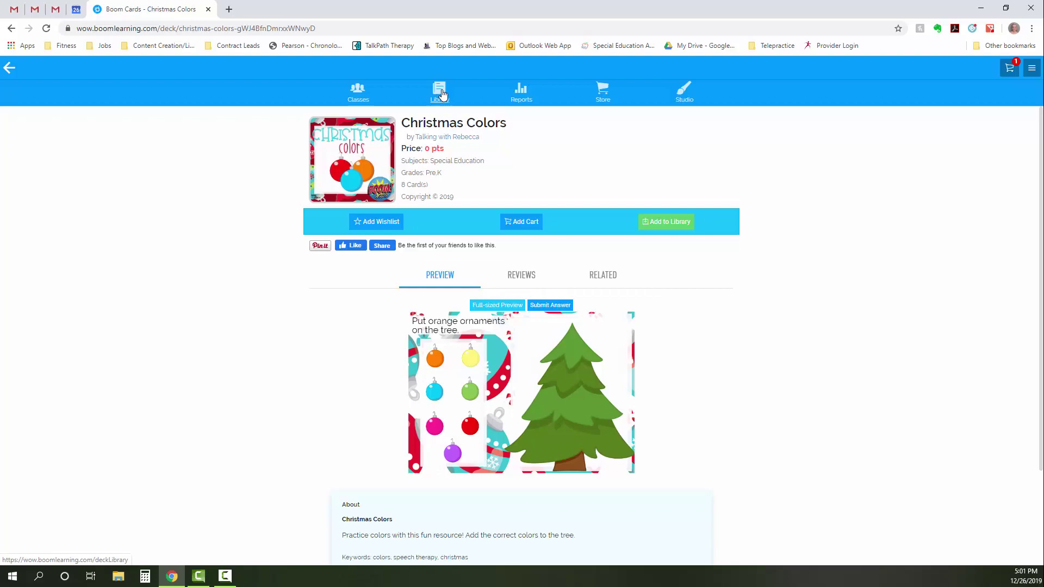
# - Return to the free deck results, load more with See More, then go to the Library
pyautogui.click(9, 67)
pyautogui.scroll(-15, 472, 263)
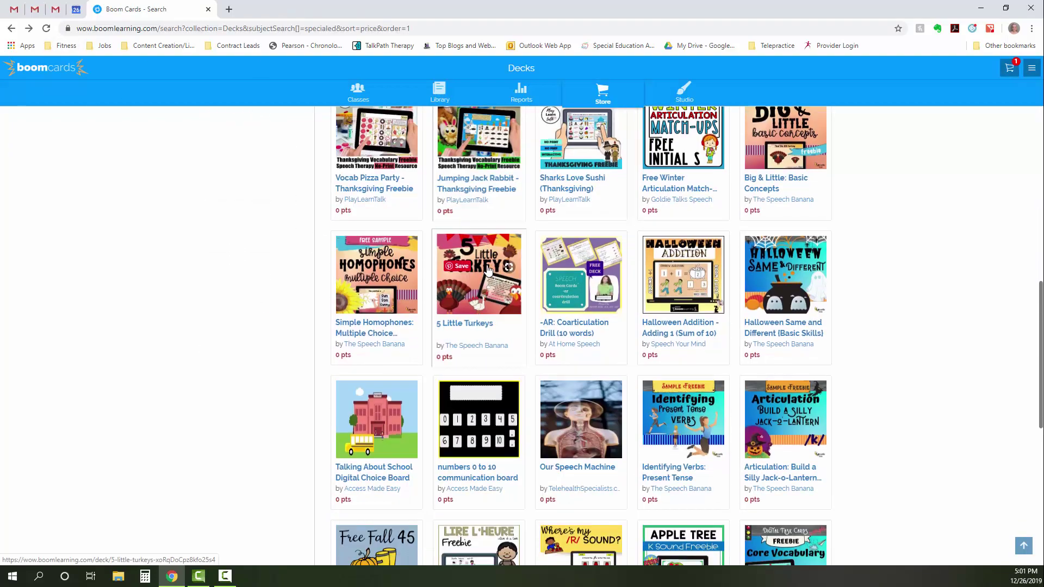
pyautogui.click(581, 546)
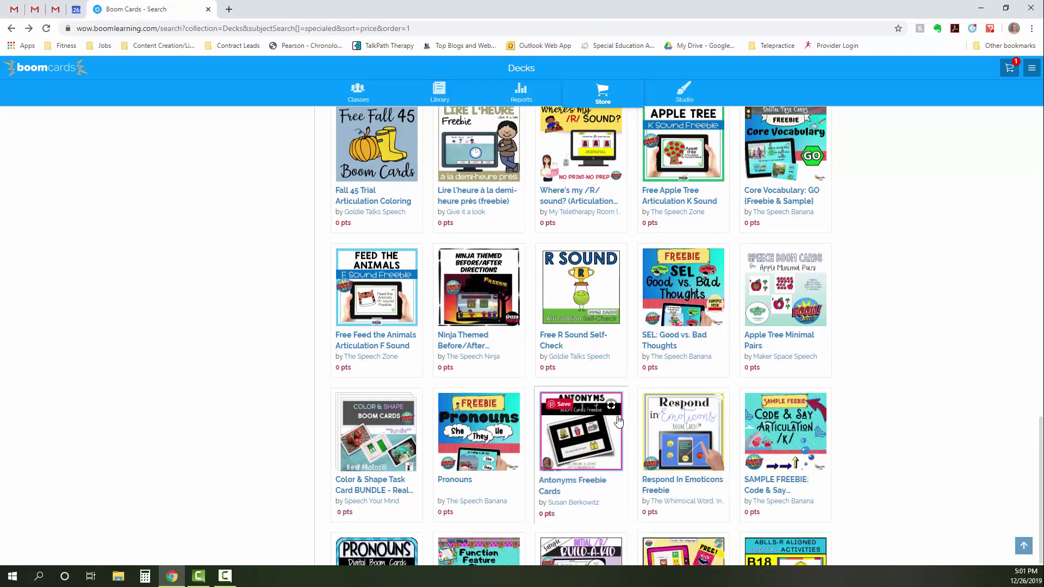
pyautogui.scroll(15, 613, 413)
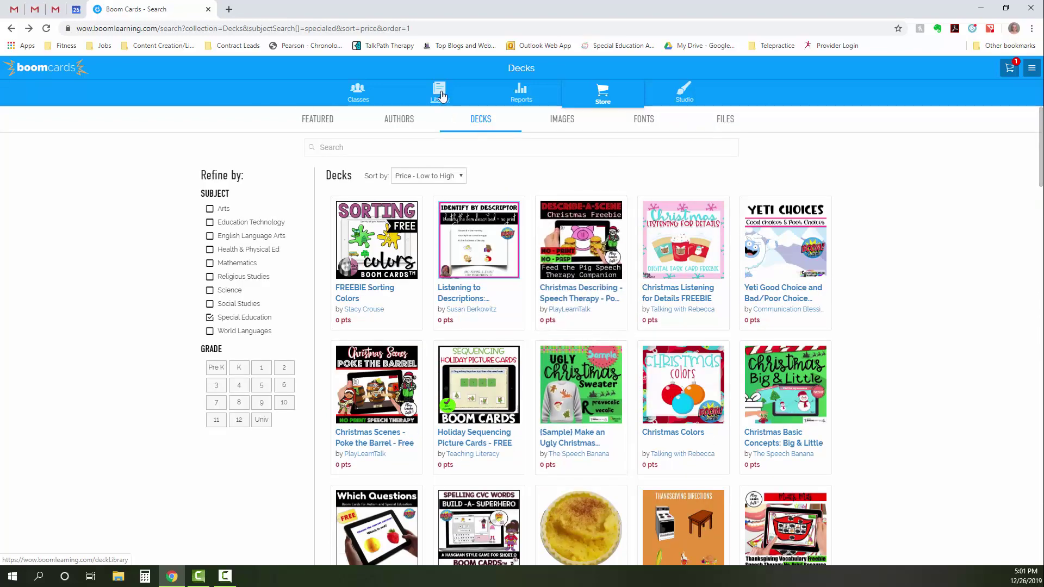
pyautogui.click(441, 93)
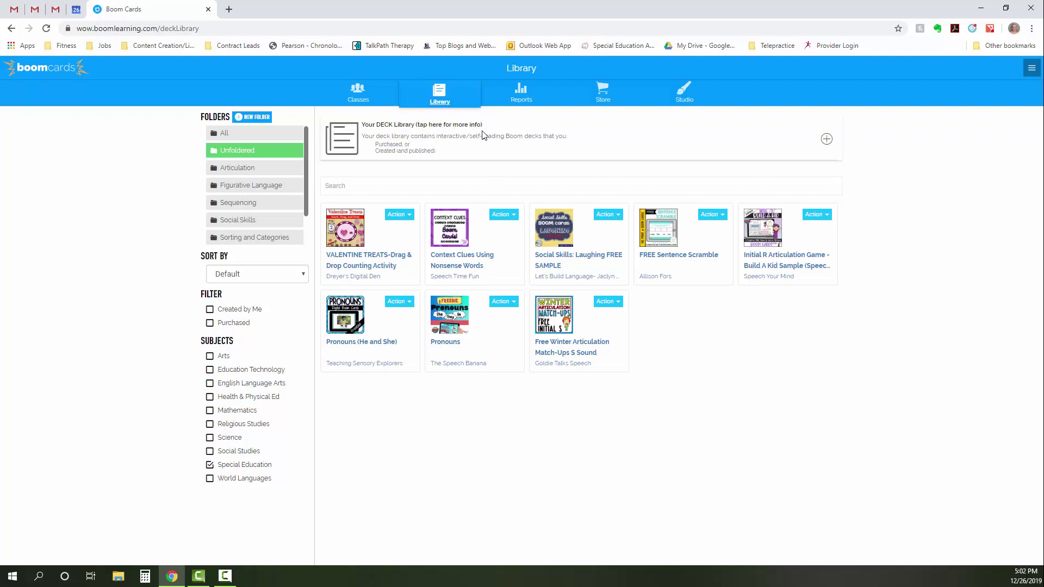
# - Clear the Special Education filter and create a new library folder titled 'Syn'
pyautogui.click(210, 464)
pyautogui.scroll(-2, 255, 441)
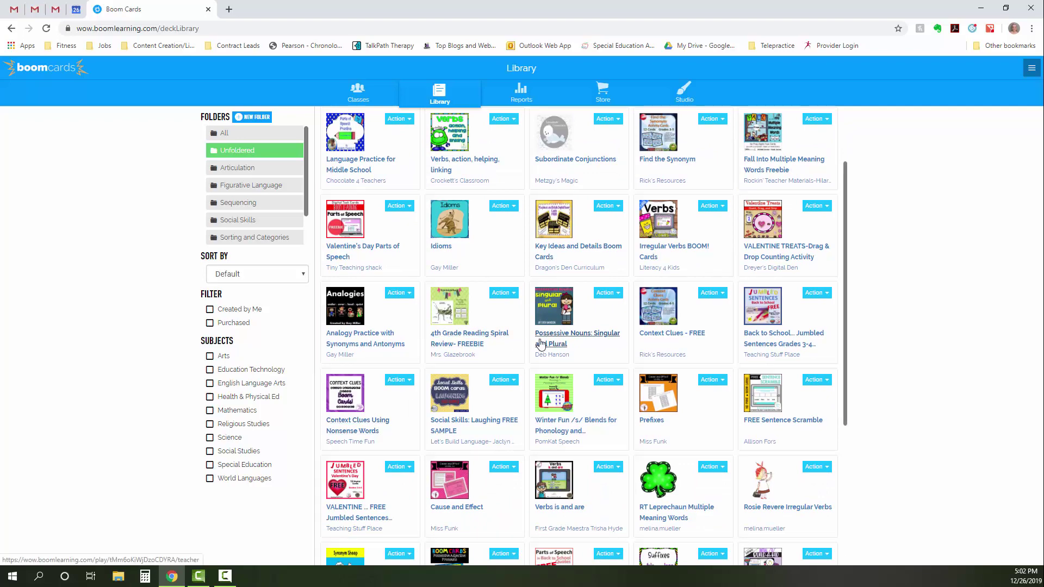
pyautogui.scroll(-5, 533, 345)
pyautogui.scroll(7, 540, 342)
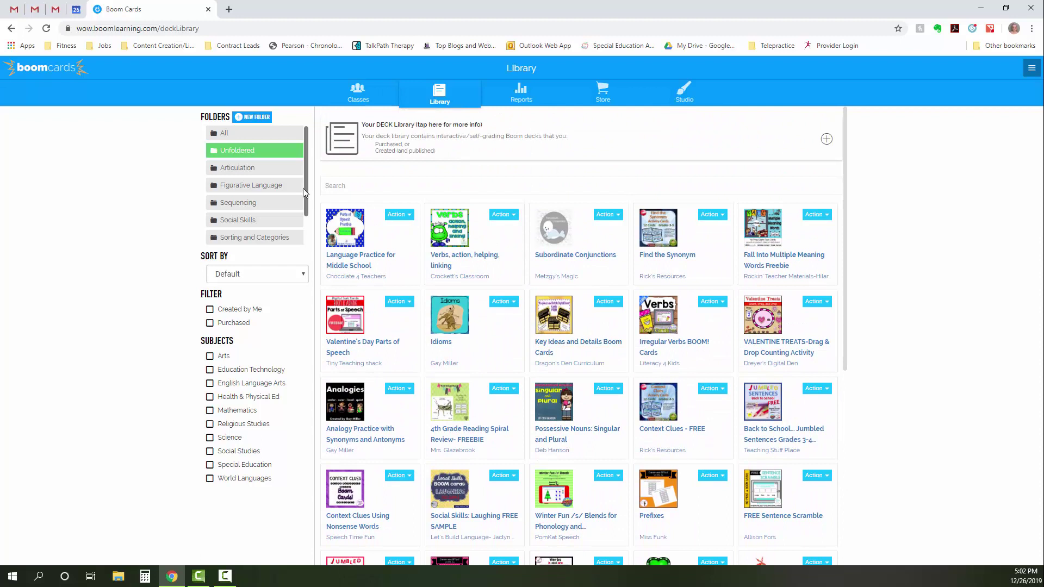
pyautogui.click(261, 119)
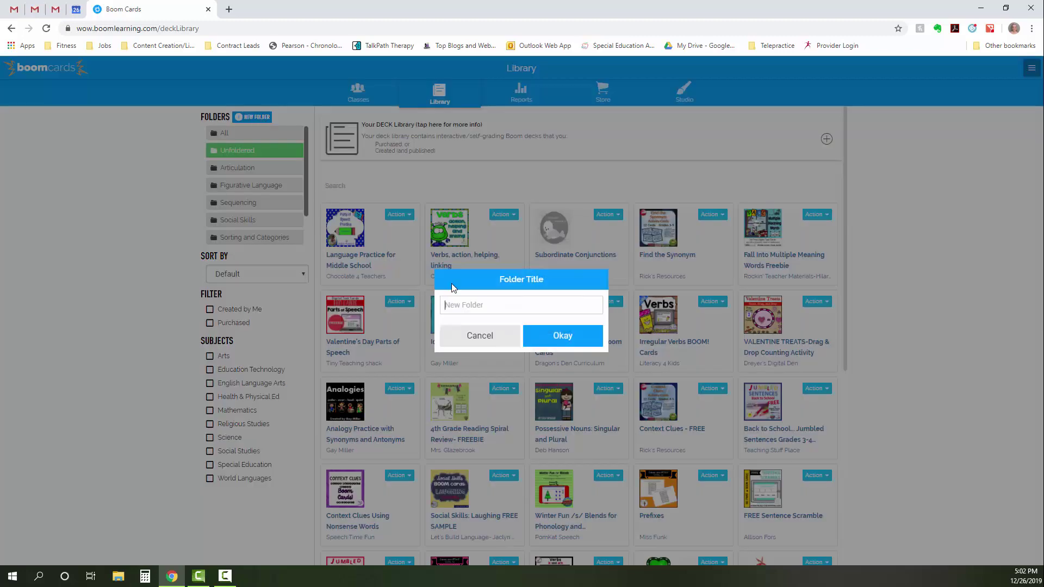
pyautogui.write('Syntax')
pyautogui.click(560, 335)
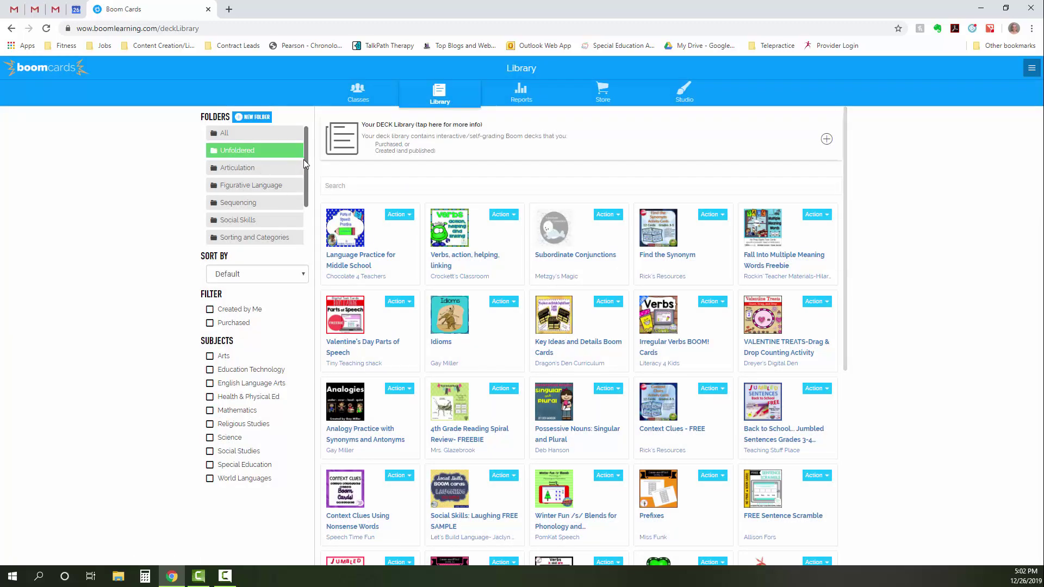
# - File the Find the Synonym and Idioms decks from Unfoldered into library folders
pyautogui.moveTo(305, 159)
pyautogui.mouseDown()
pyautogui.moveTo(309, 210)
pyautogui.moveTo(311, 164)
pyautogui.mouseUp()
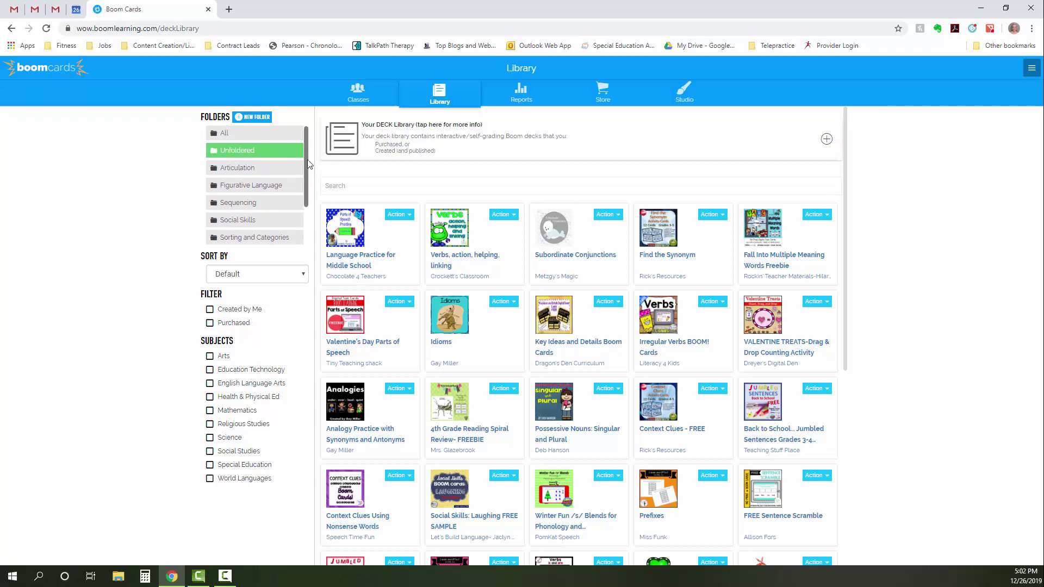
pyautogui.click(258, 155)
pyautogui.click(258, 154)
pyautogui.scroll(-2, 308, 199)
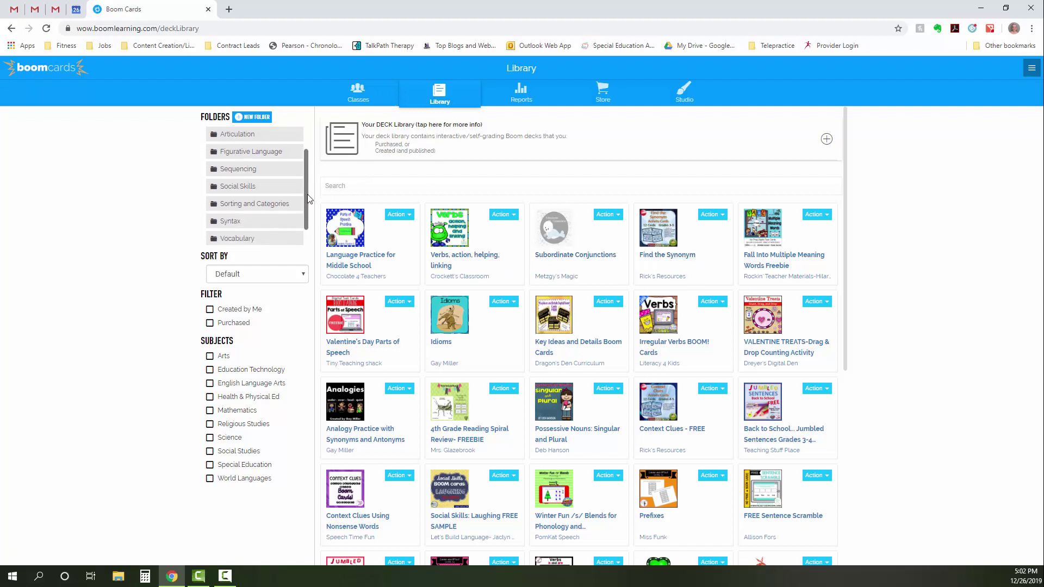
pyautogui.scroll(-1, 308, 199)
pyautogui.moveTo(645, 237); pyautogui.dragTo(276, 216)
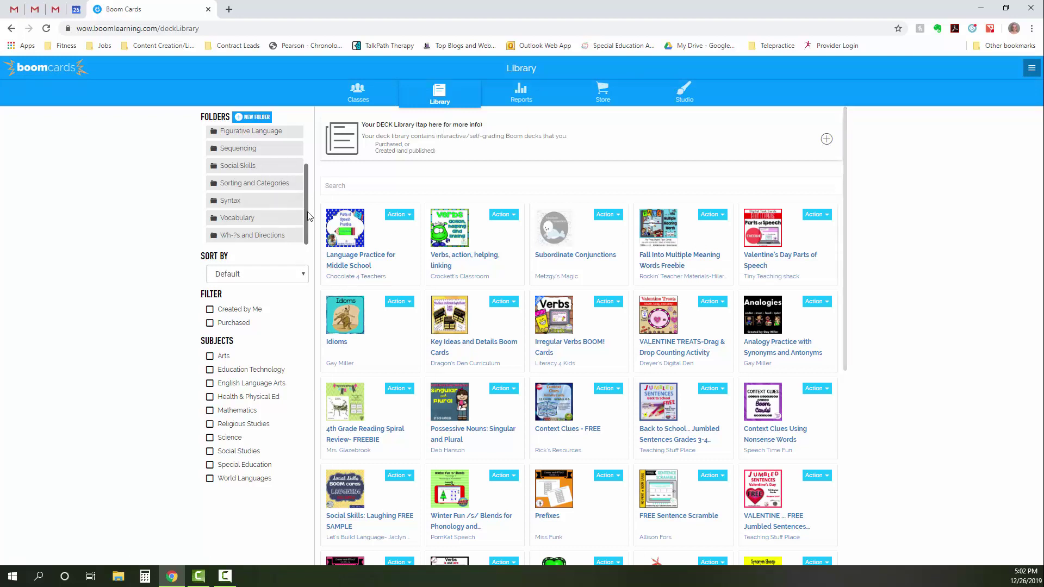
pyautogui.scroll(2, 307, 216)
pyautogui.moveTo(384, 328); pyautogui.dragTo(278, 163)
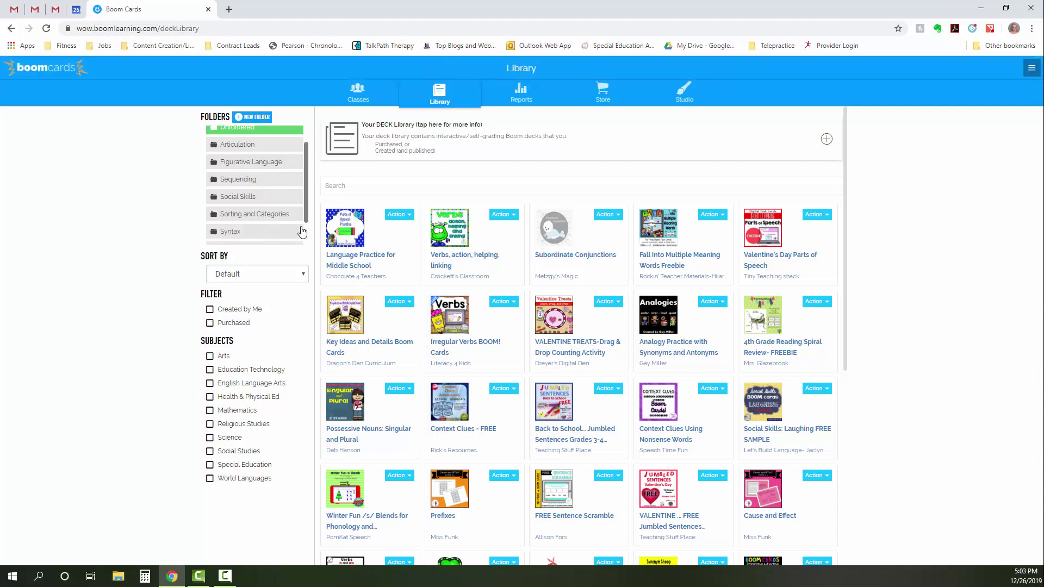
pyautogui.scroll(2, 300, 228)
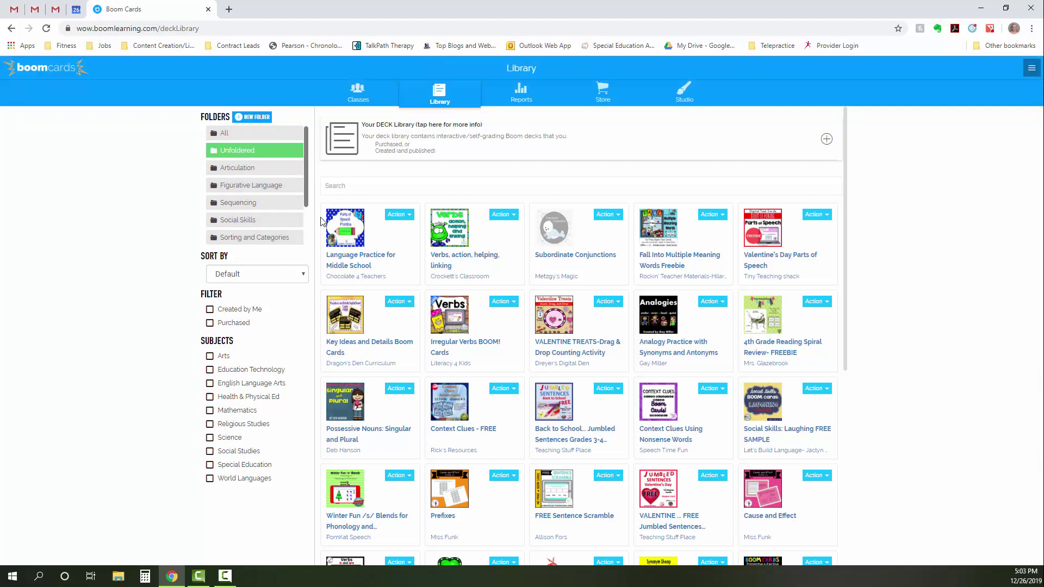
# - Assign Find the Synonym from the Vocabulary folder to the first student in class 1
pyautogui.click(362, 95)
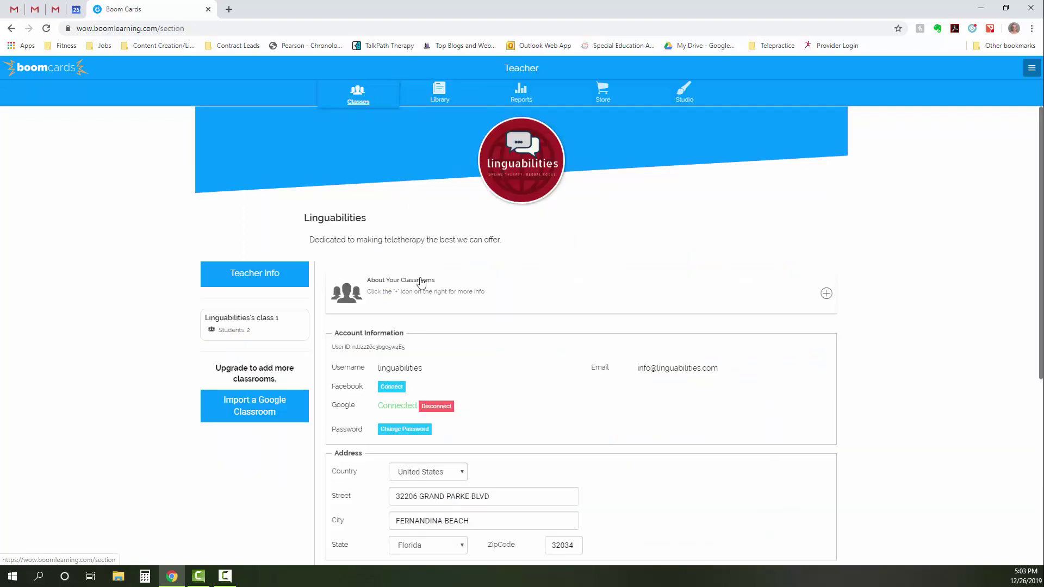
pyautogui.click(249, 326)
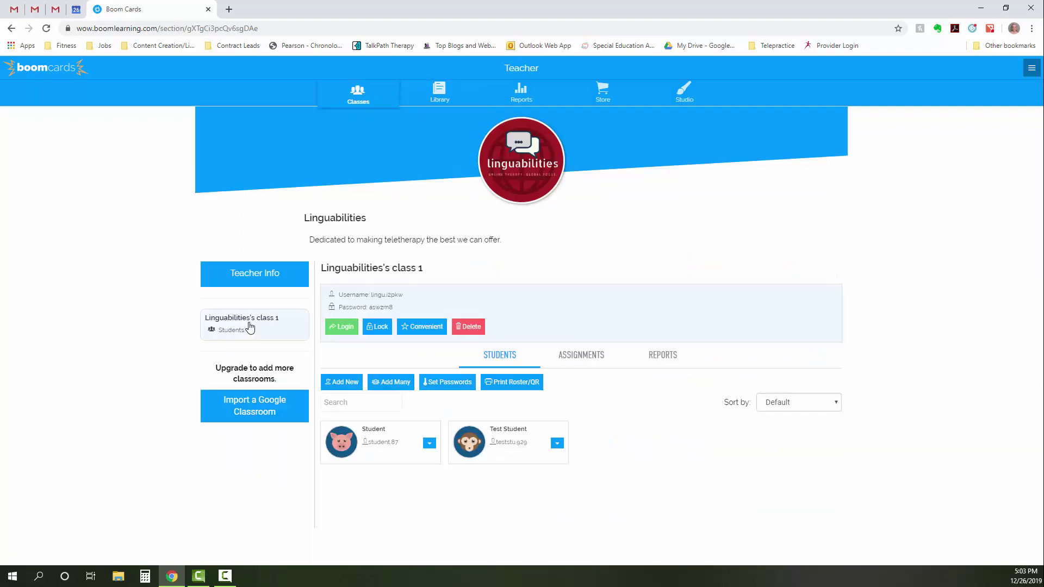
pyautogui.click(429, 443)
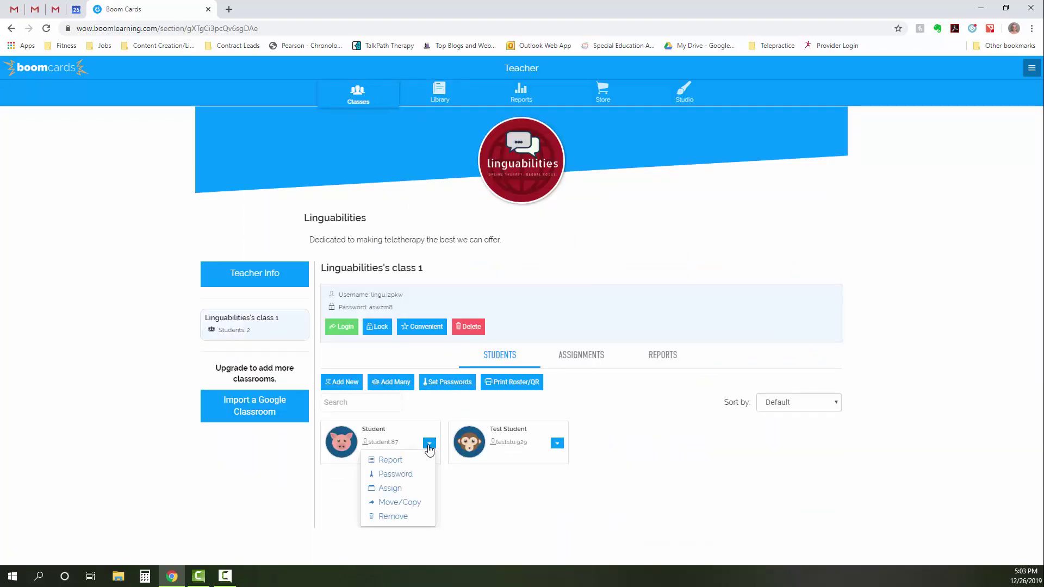
pyautogui.click(399, 490)
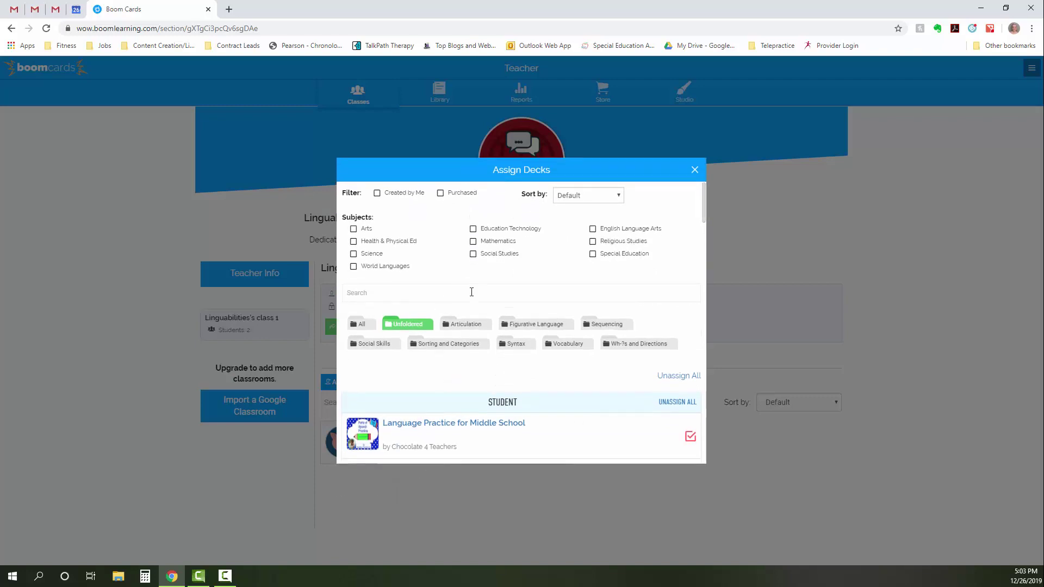
pyautogui.click(569, 344)
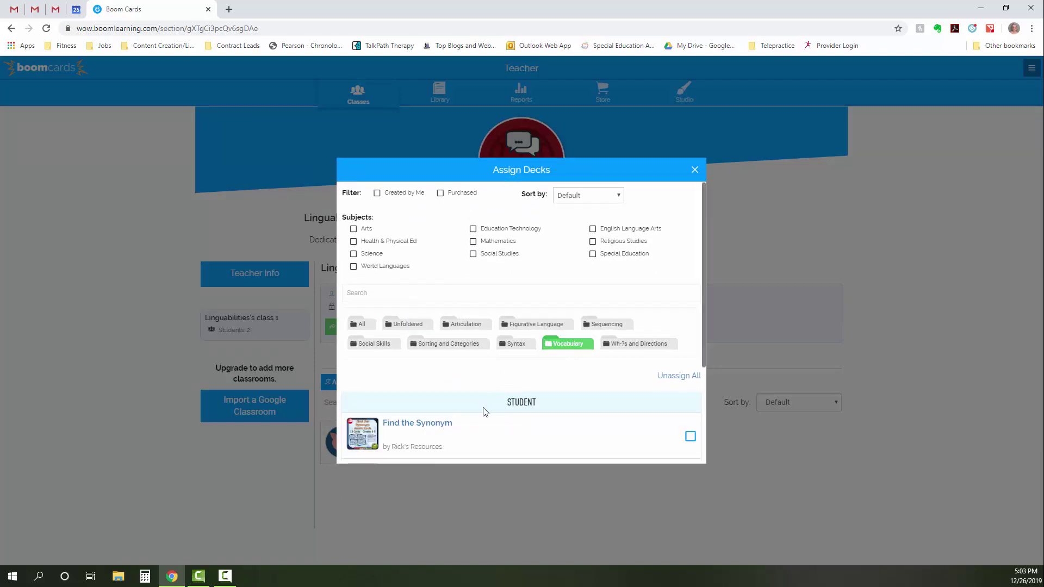
pyautogui.scroll(-3, 496, 393)
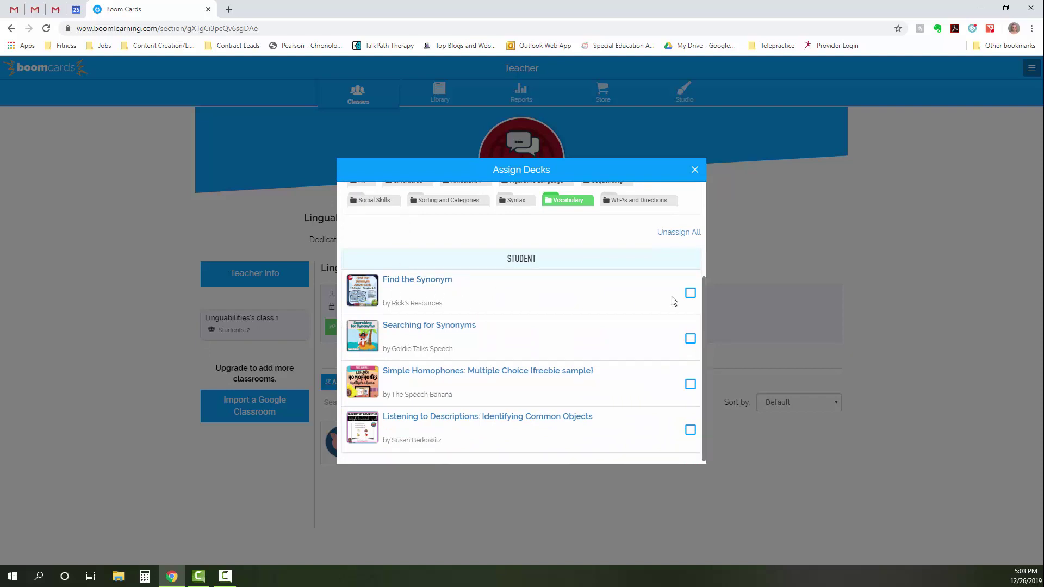
pyautogui.click(689, 293)
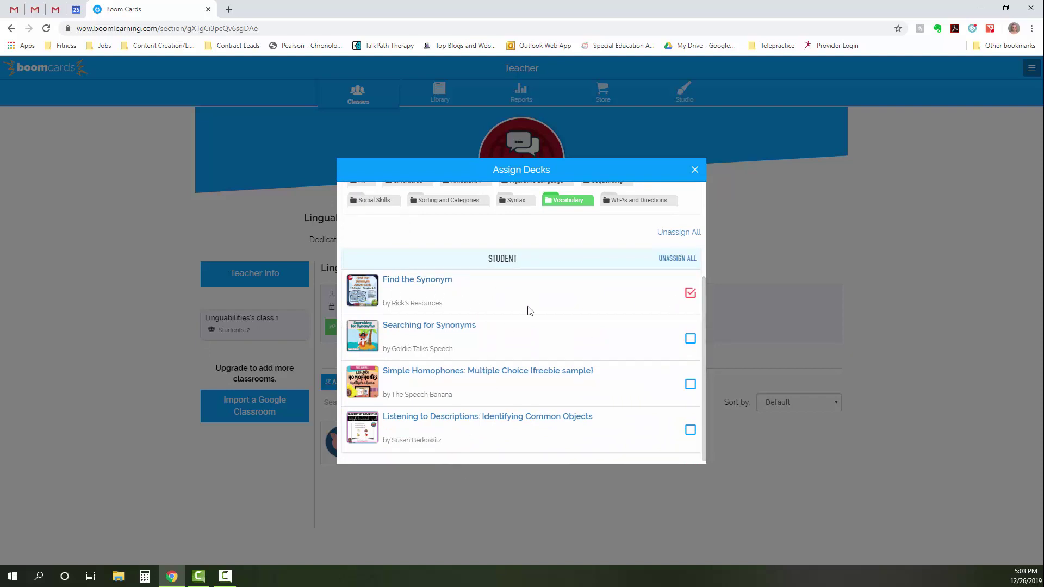
pyautogui.click(695, 171)
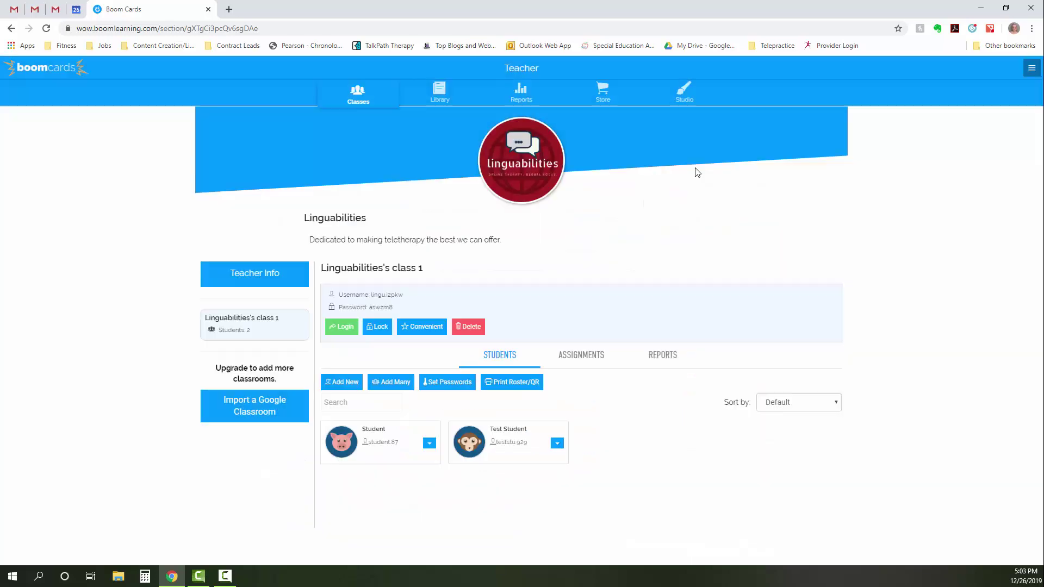
# - Open class 1's Reports and add the Basic Concepts - ALL/NONE deck column
pyautogui.click(527, 96)
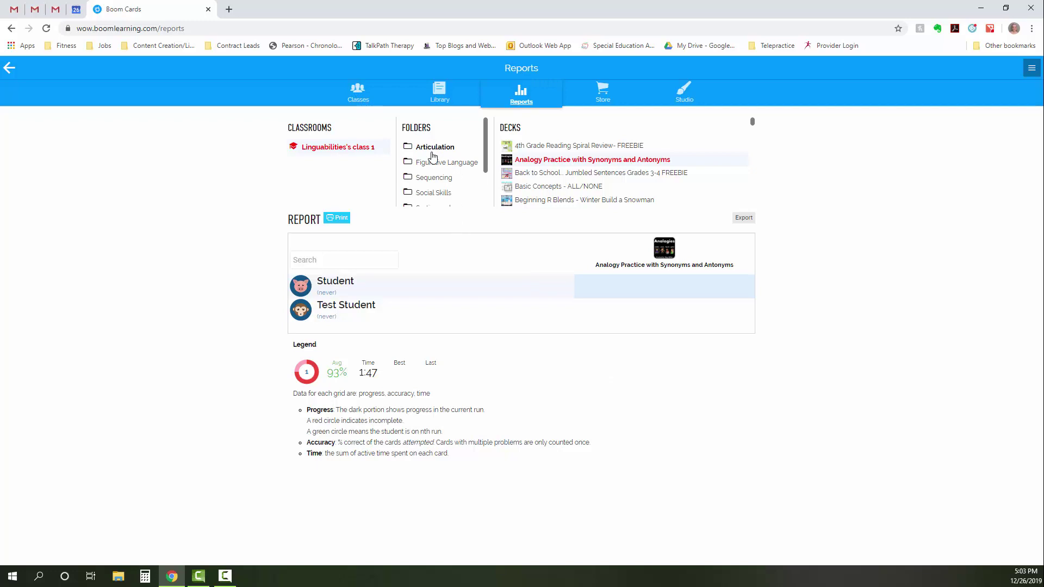
pyautogui.click(538, 189)
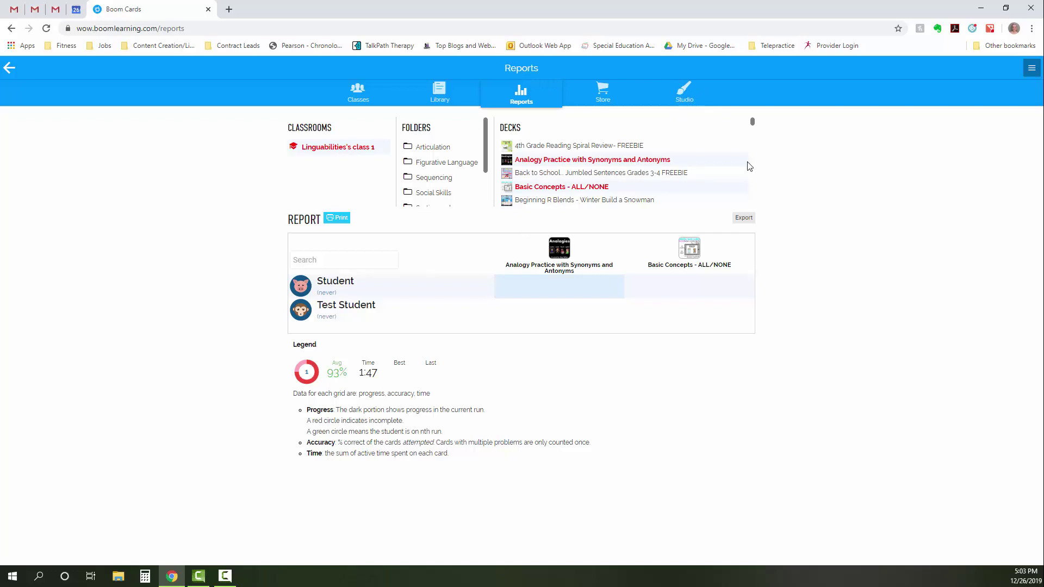
# - Preview Find the Synonym: answer ignore then respect for 'admire', skip, view the overview, then quit
pyautogui.click(439, 100)
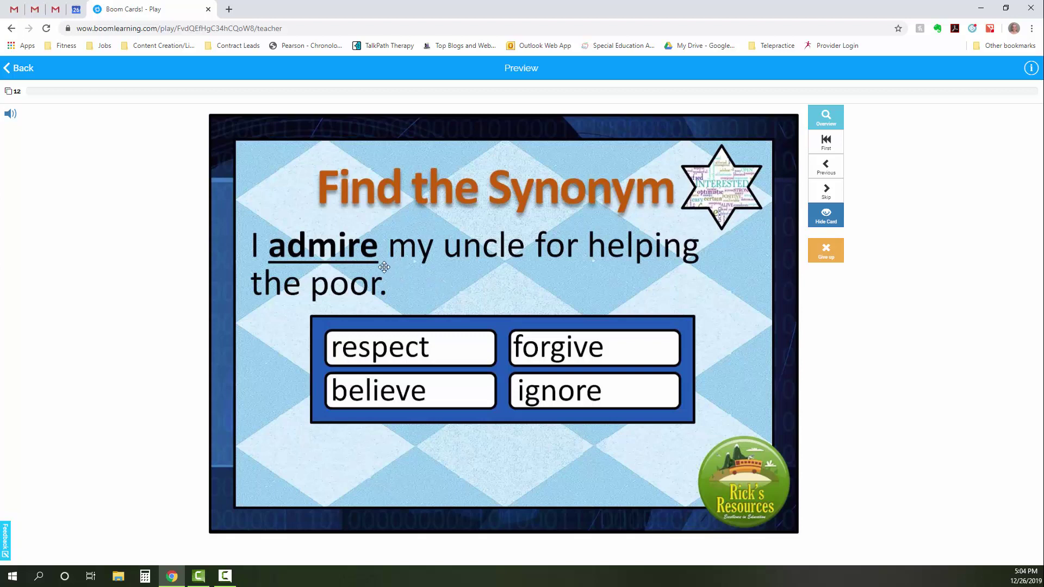
pyautogui.click(569, 399)
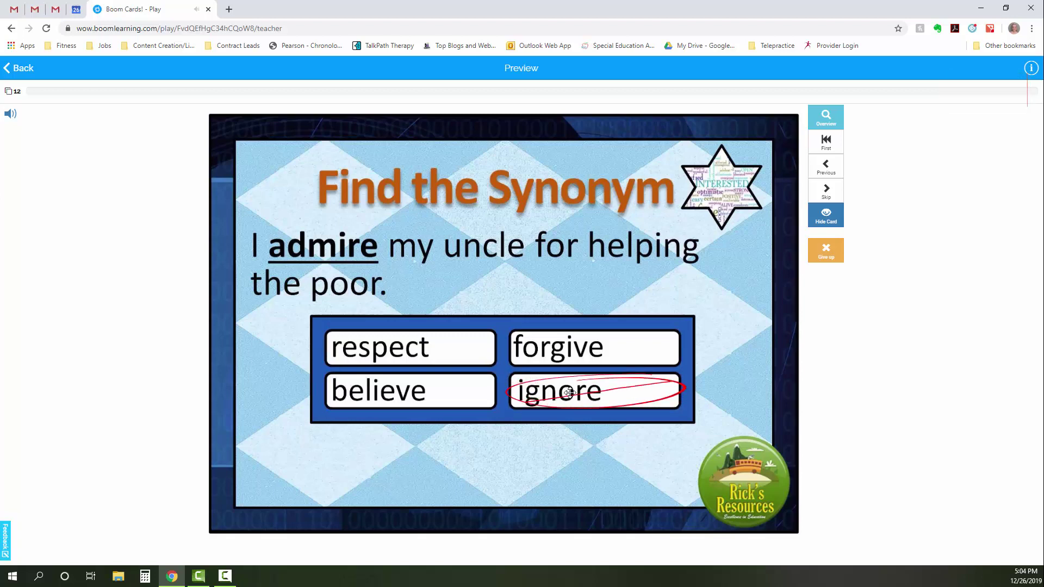
pyautogui.click(462, 355)
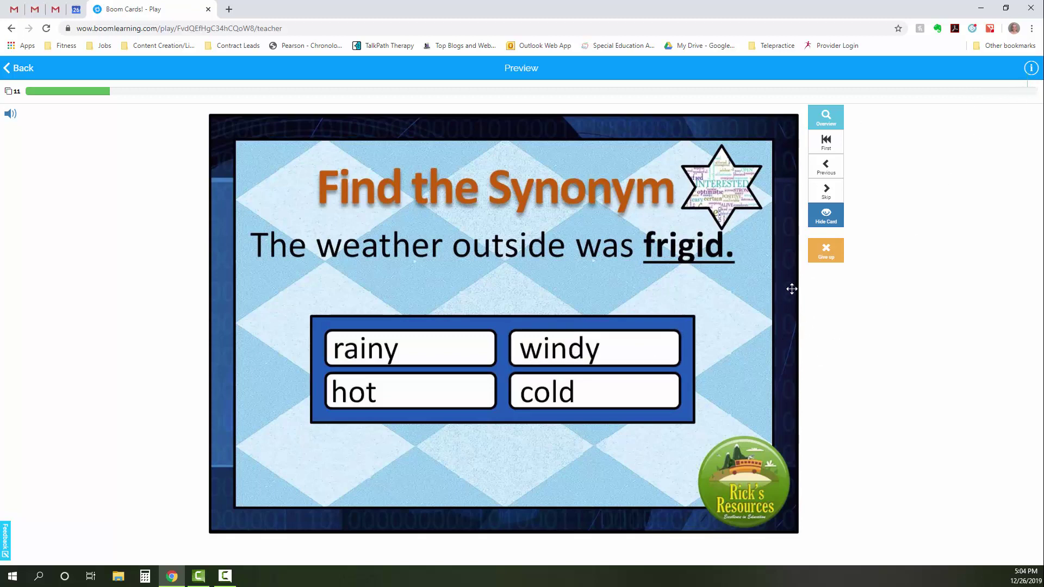
pyautogui.click(835, 197)
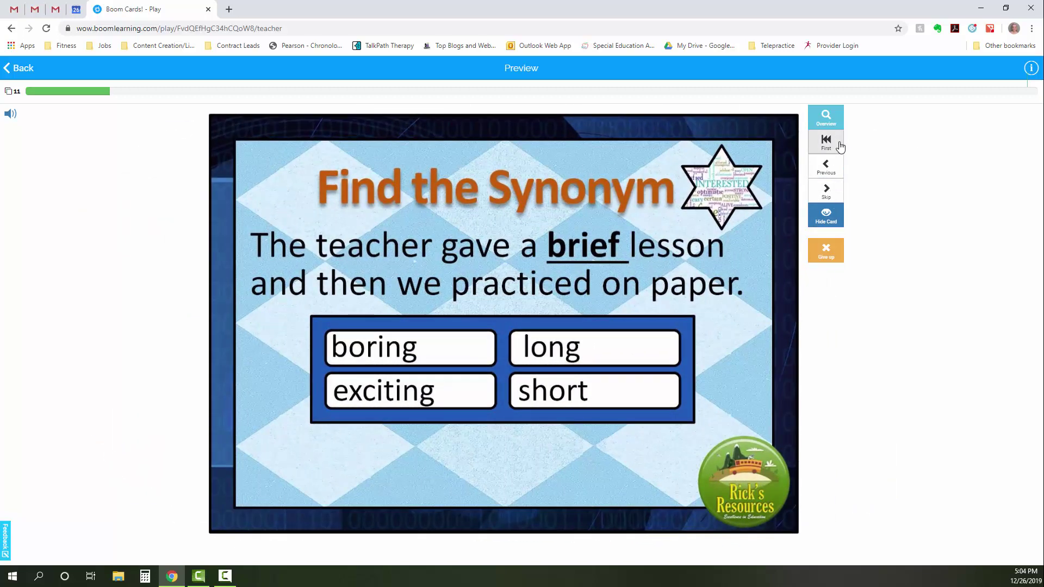
pyautogui.click(826, 114)
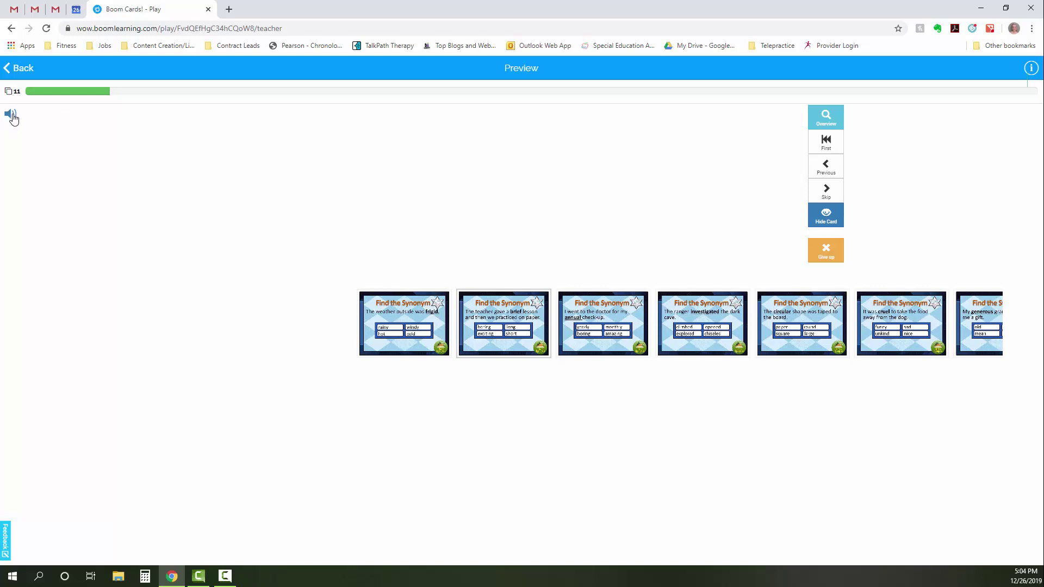
pyautogui.click(29, 69)
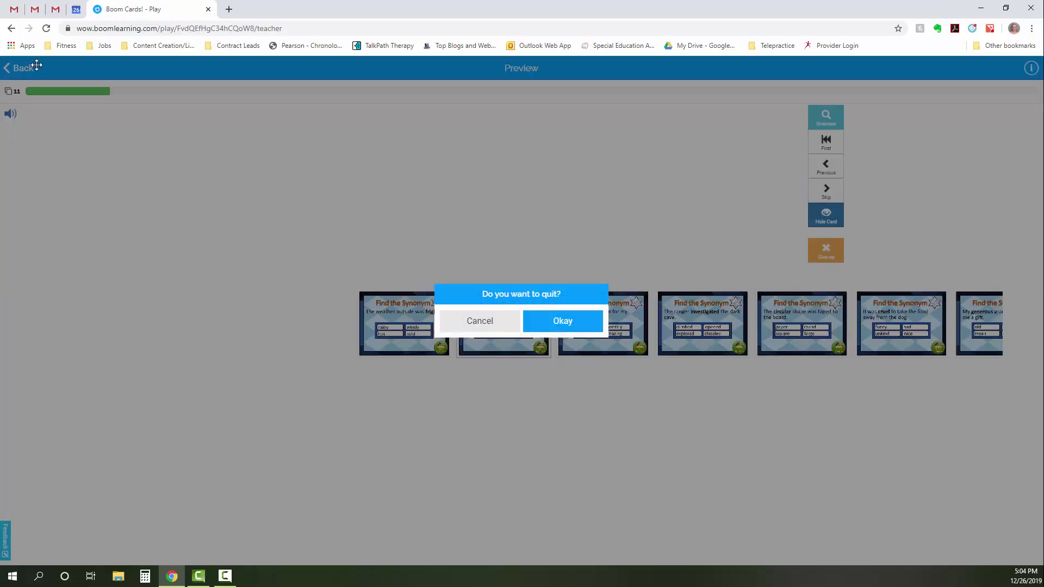
# - Quit the synonym preview, try a pizza riddle card choosing pie, pizza, cookies and bread, then quit
pyautogui.click(596, 323)
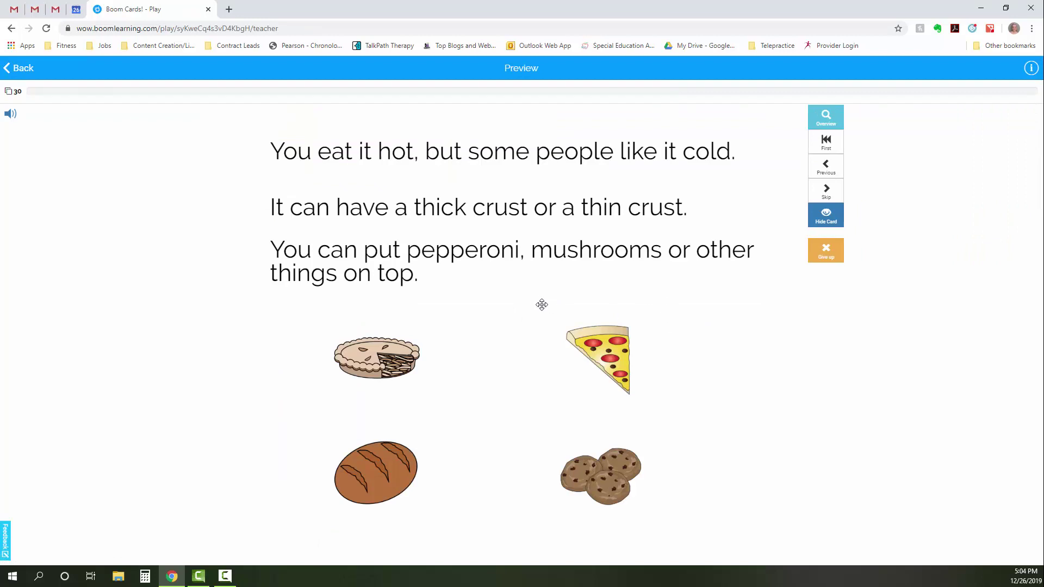
pyautogui.click(395, 353)
pyautogui.click(613, 359)
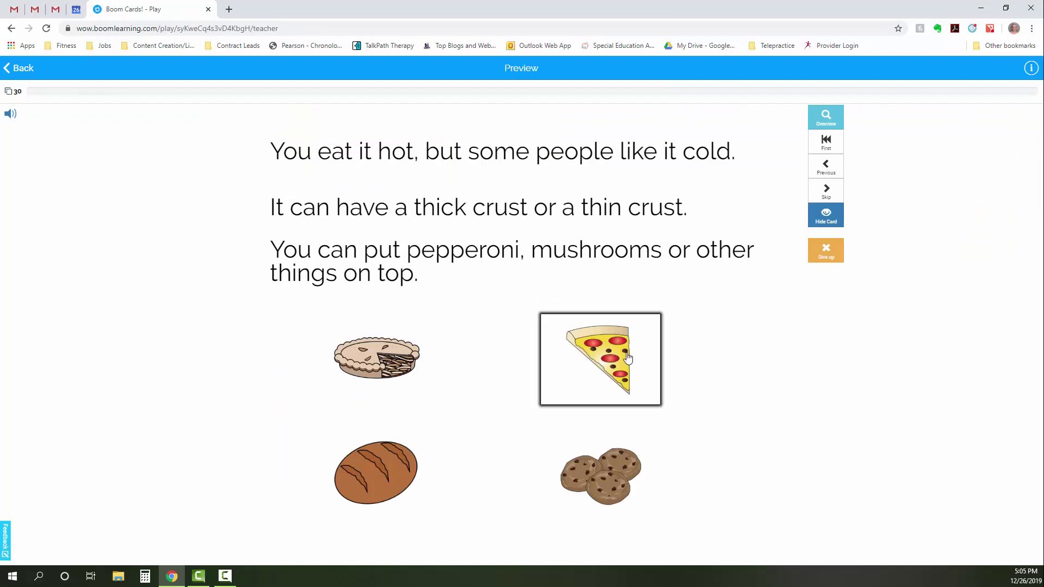
pyautogui.click(565, 468)
pyautogui.click(380, 446)
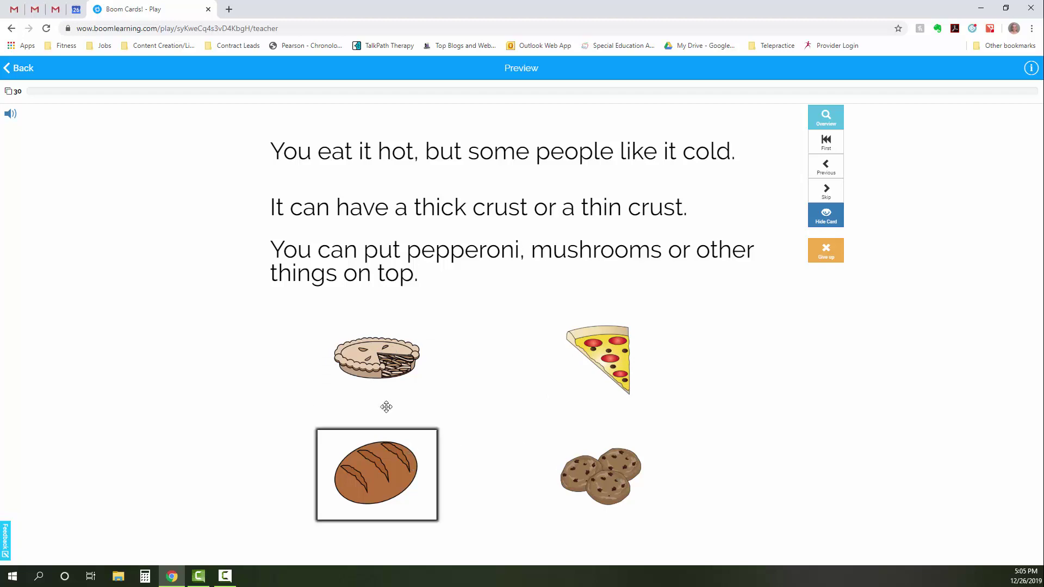
pyautogui.click(22, 69)
pyautogui.click(555, 325)
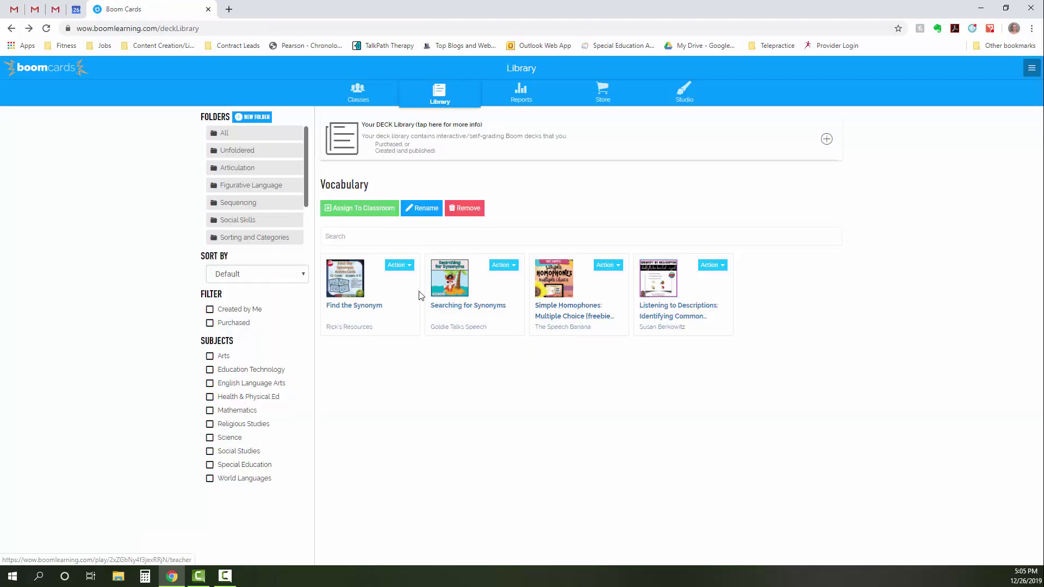
# - Switch the Library from the Unfoldered folder to All to list every deck
pyautogui.click(247, 151)
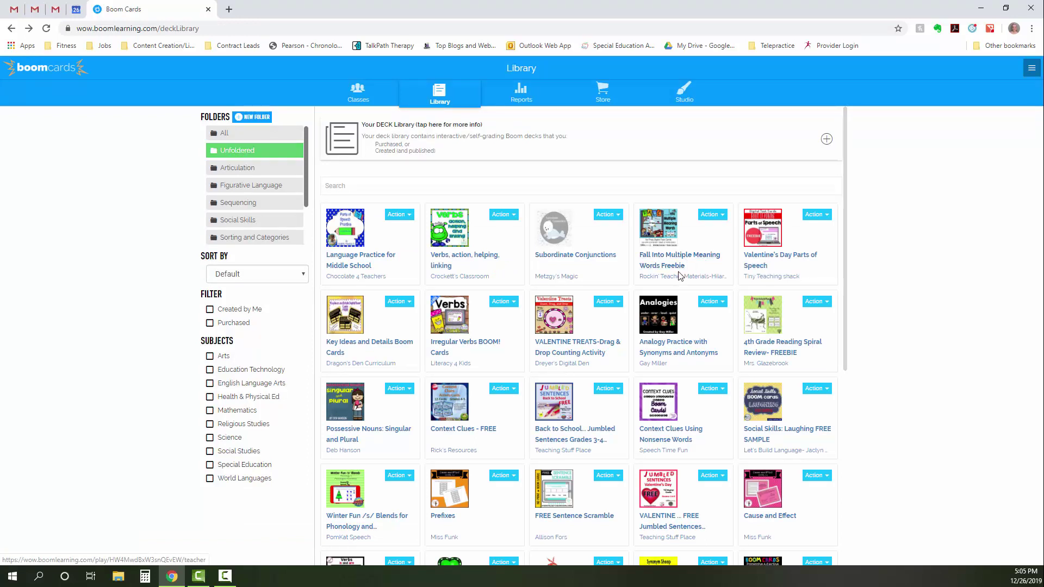
pyautogui.scroll(-1, 685, 272)
pyautogui.scroll(-1, 680, 275)
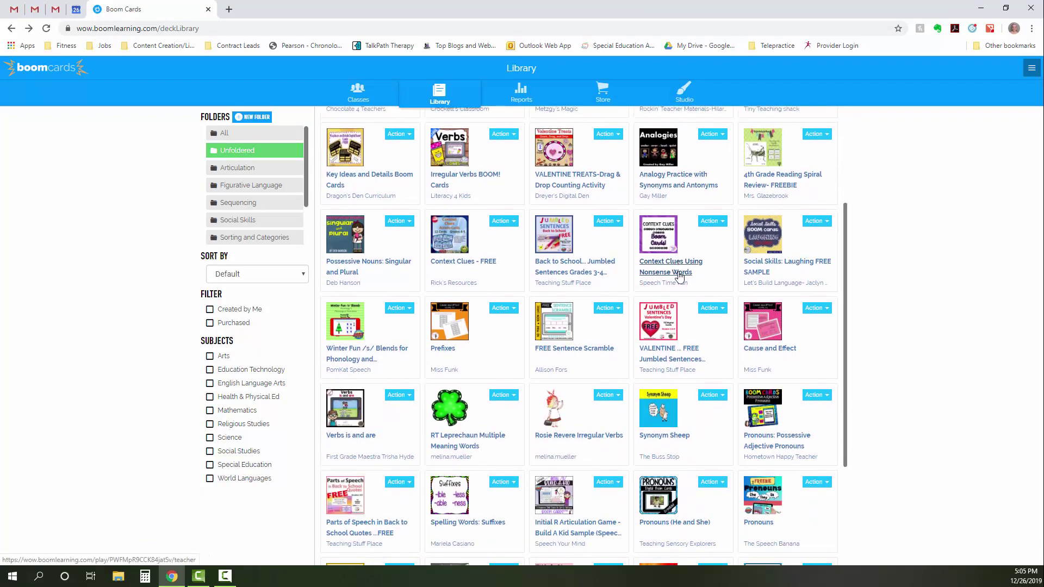
pyautogui.scroll(3, 679, 272)
pyautogui.click(256, 134)
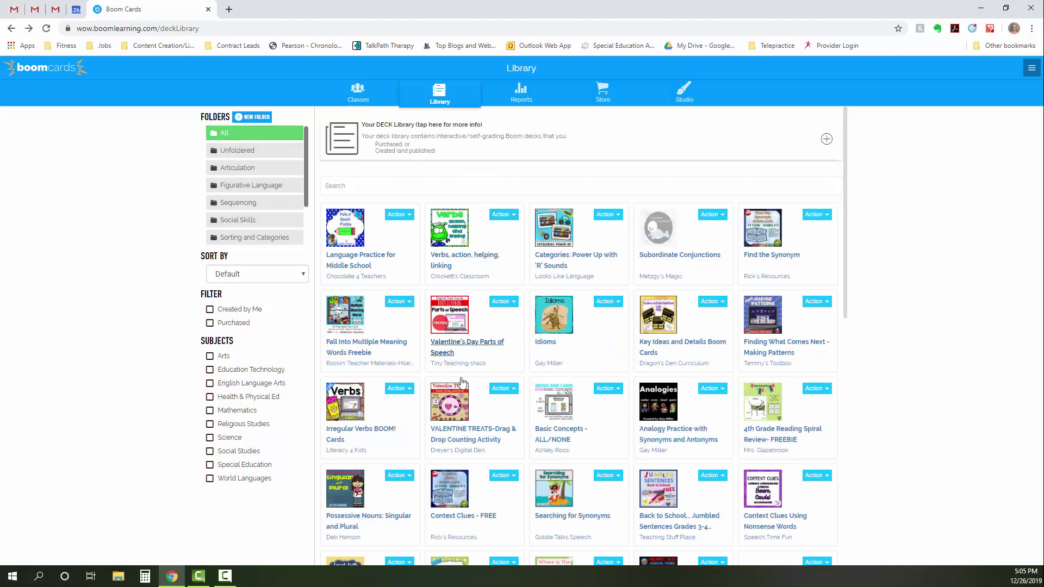
# - Preview VALENTINE TREATS, drag three treats onto the plate, submit, and quit back to the Library
pyautogui.click(457, 416)
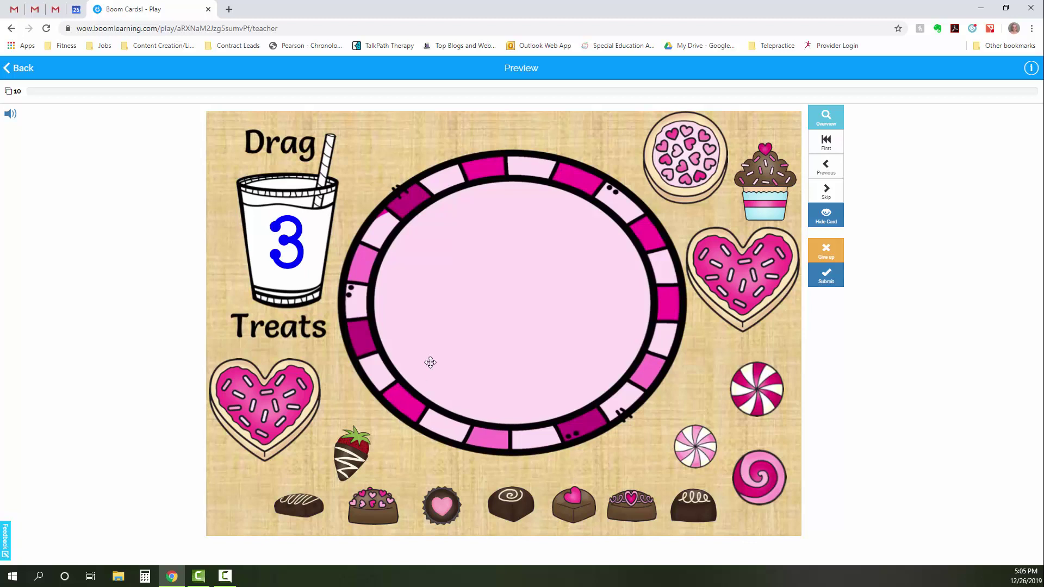
pyautogui.moveTo(344, 450); pyautogui.dragTo(485, 210)
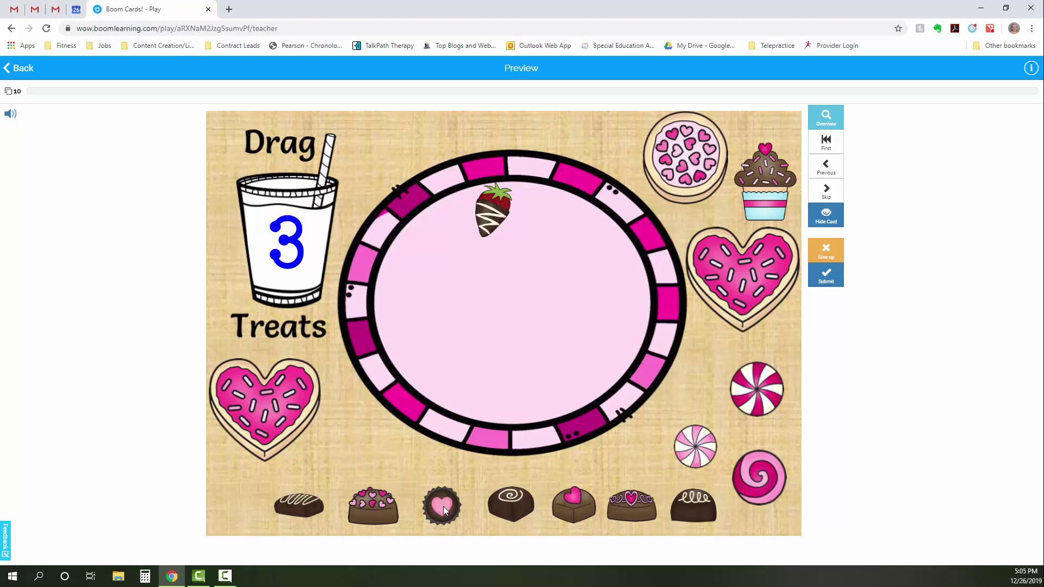
pyautogui.moveTo(443, 506); pyautogui.dragTo(423, 328)
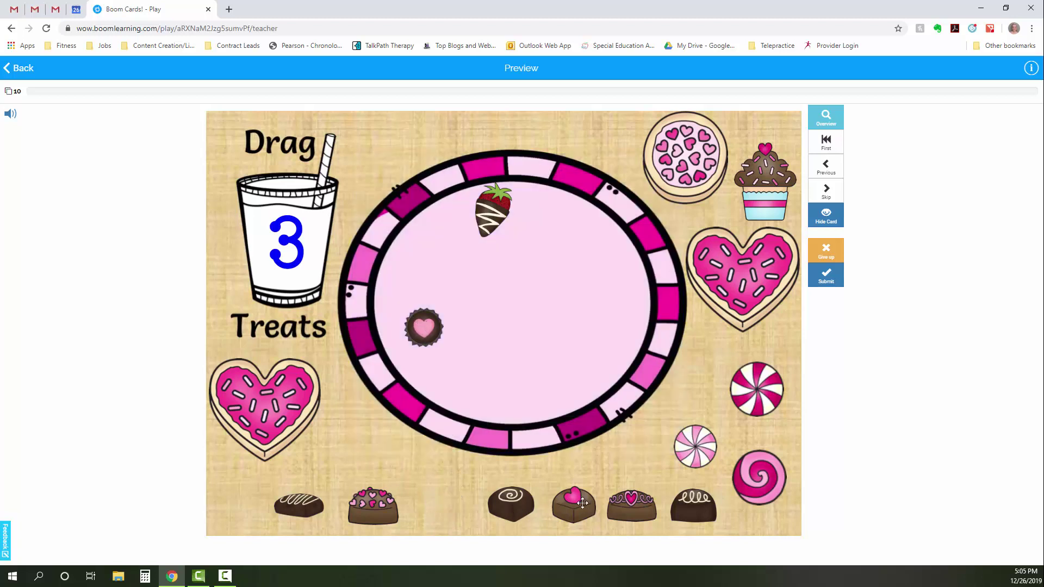
pyautogui.moveTo(582, 502); pyautogui.dragTo(571, 337)
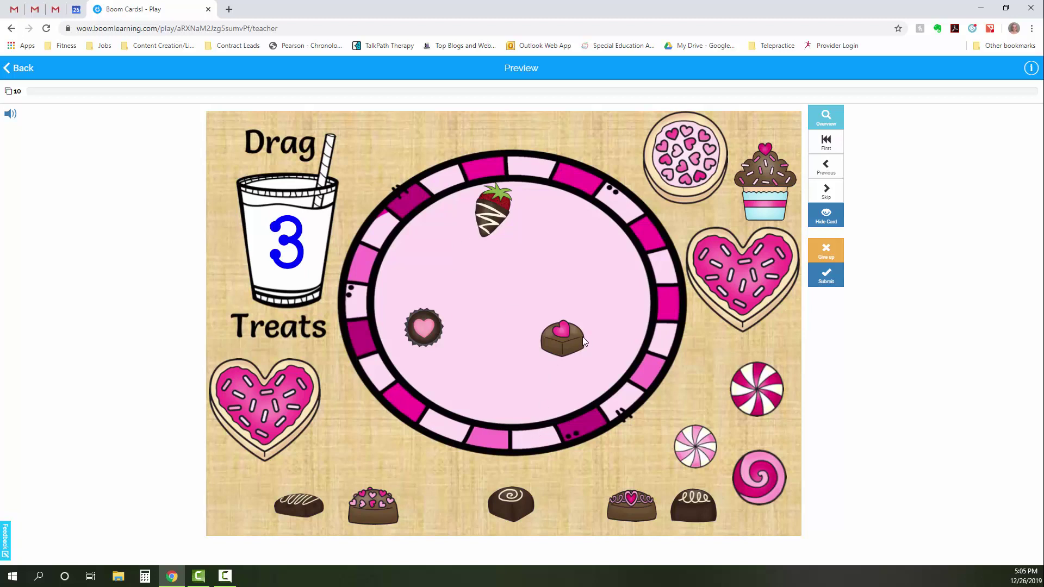
pyautogui.click(835, 276)
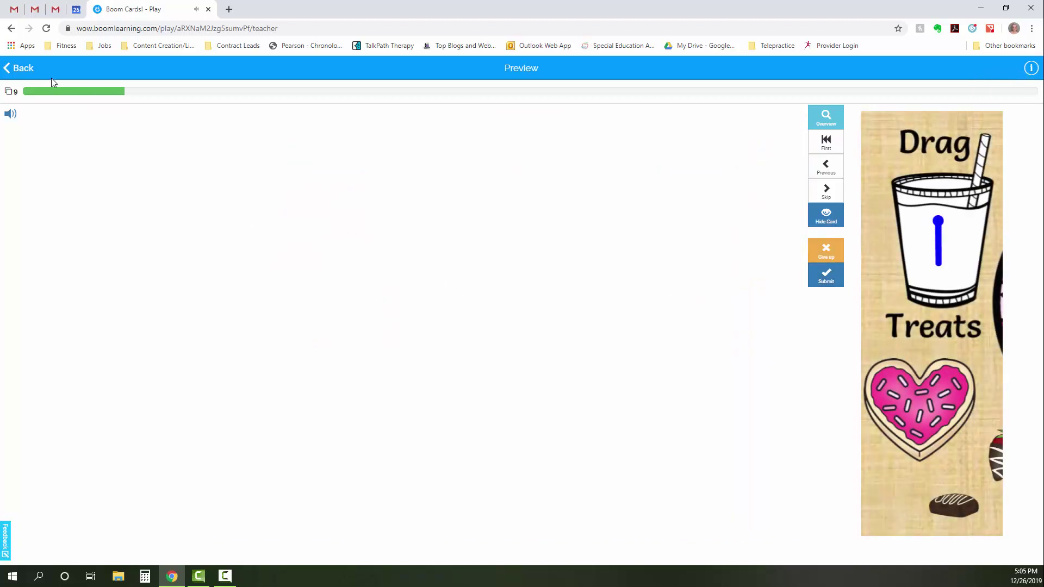
pyautogui.click(25, 69)
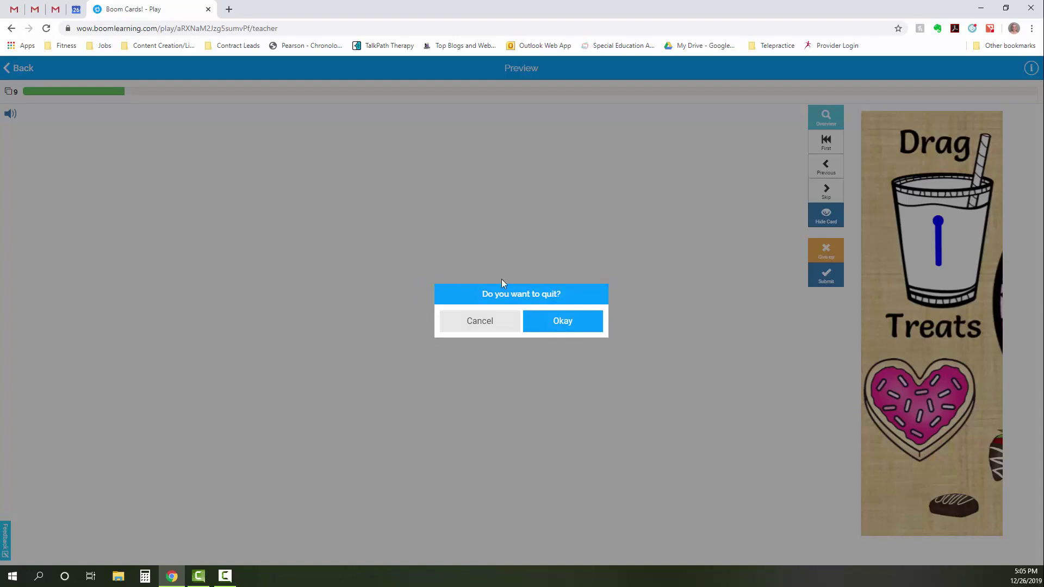
pyautogui.click(556, 319)
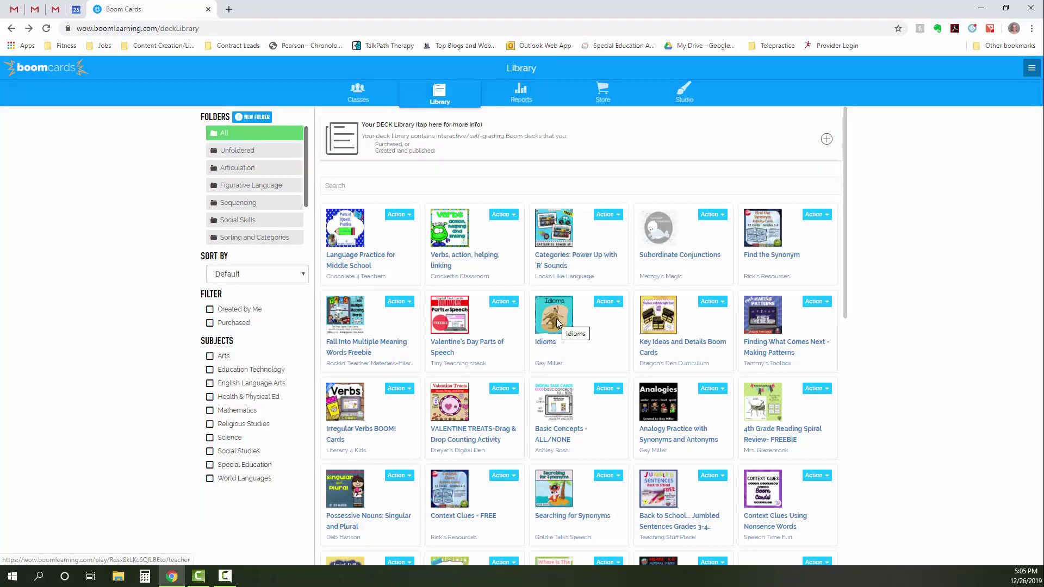